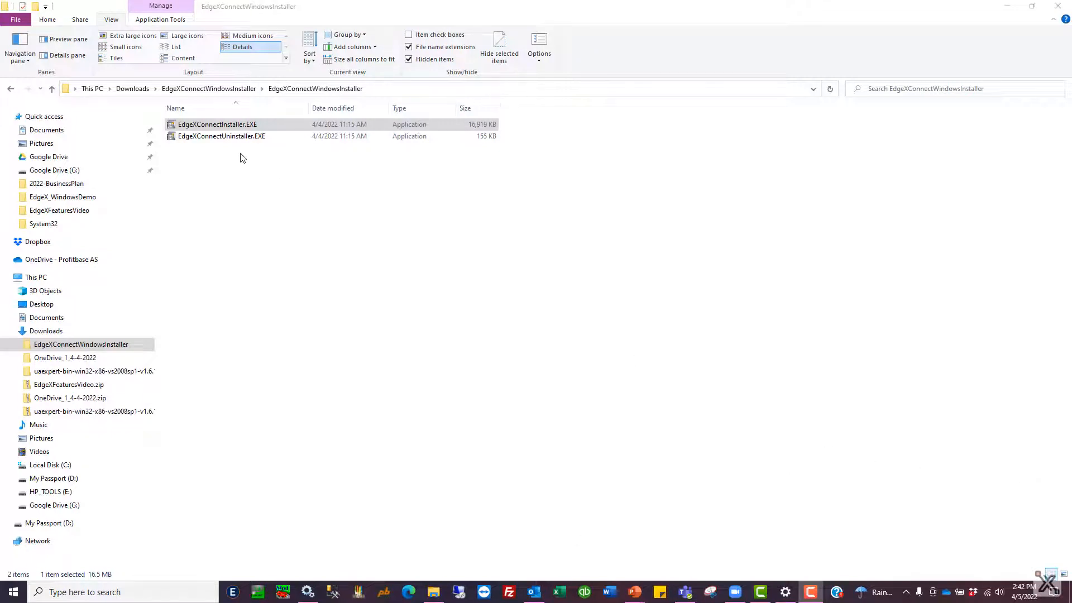
# Step: Run EdgeXConnectInstaller.EXE as administrator, accept its licence agreement and dismiss the completion message
pyautogui.click(235, 127)
pyautogui.rightClick(235, 127)
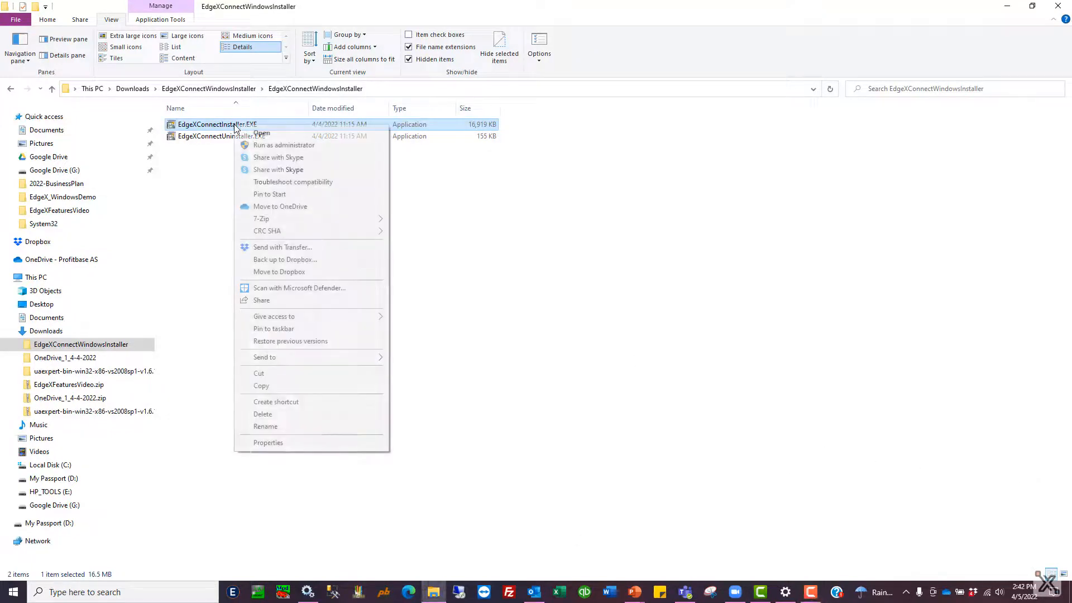
pyautogui.click(260, 146)
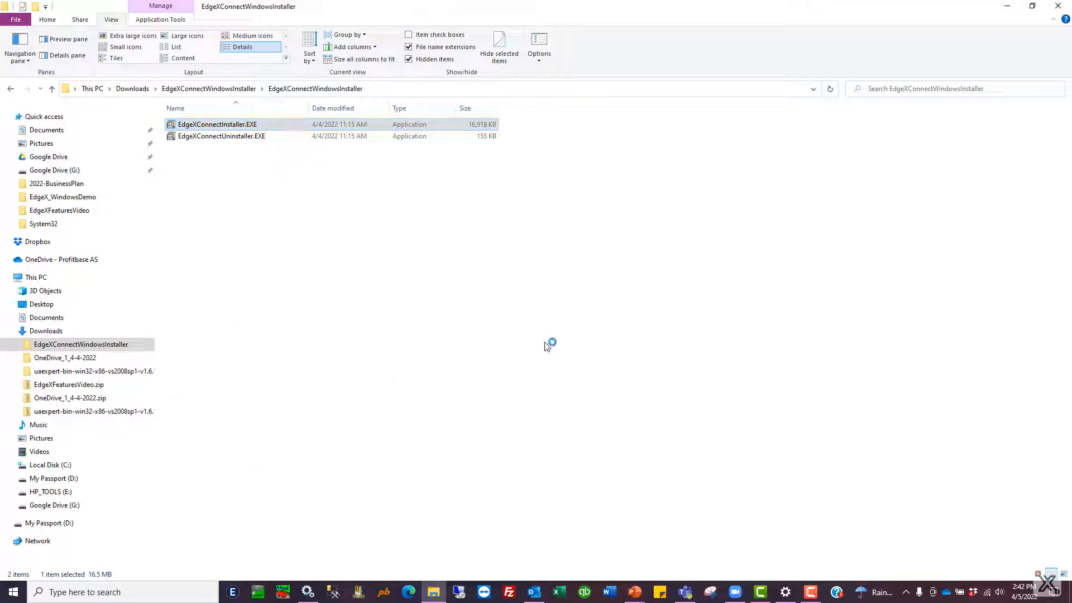
pyautogui.click(560, 336)
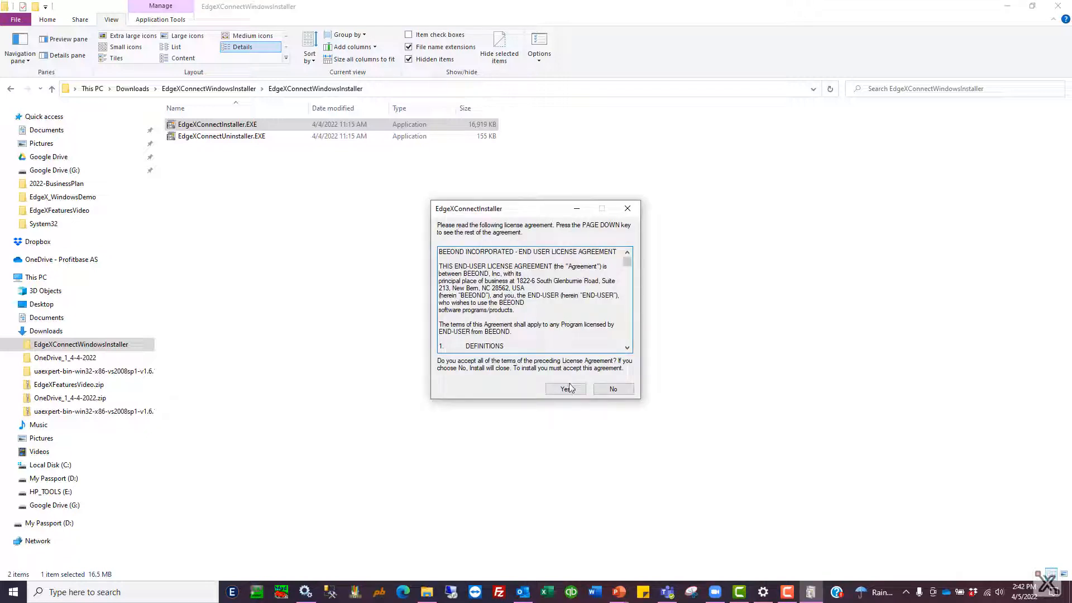
pyautogui.click(565, 389)
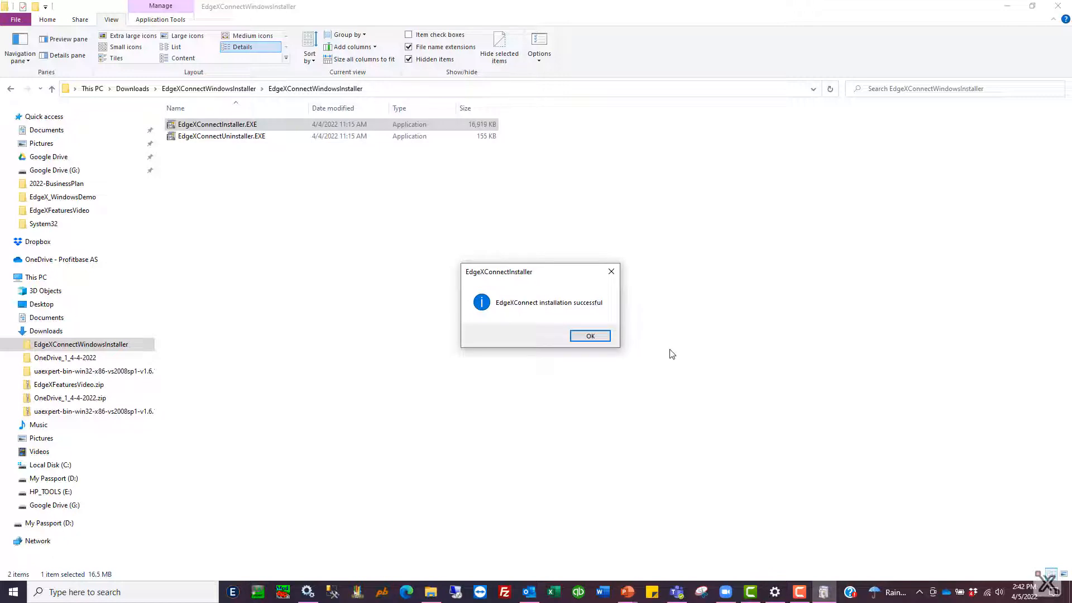
pyautogui.click(600, 337)
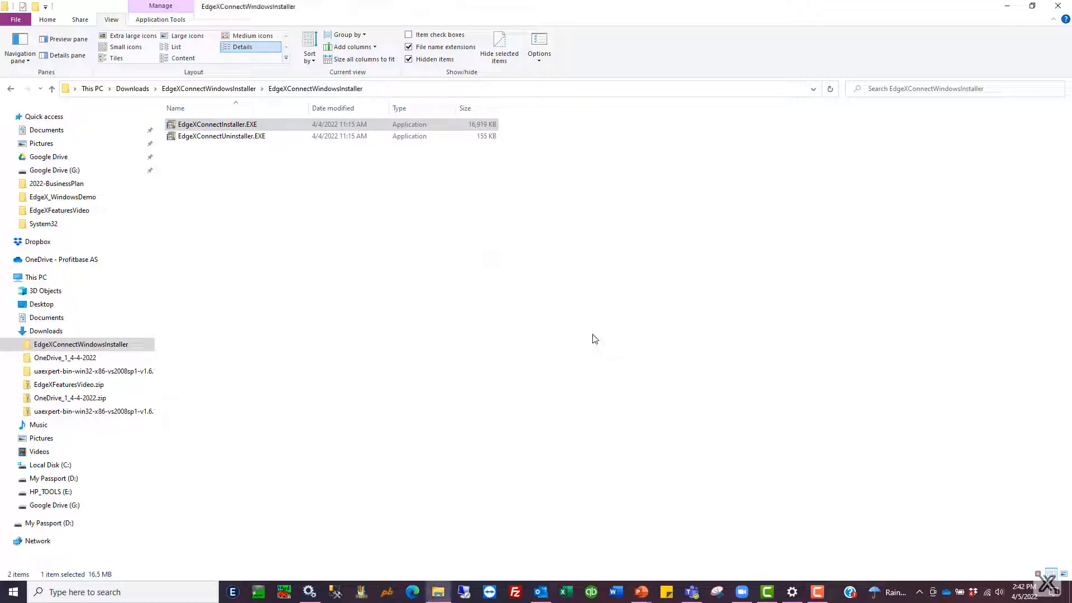
# Step: Open Services, refresh the list and inspect the EXCCoreService, EXCLoggerService, EXCUAServerService and EXCUnderlyingSystemService entries
pyautogui.click(311, 595)
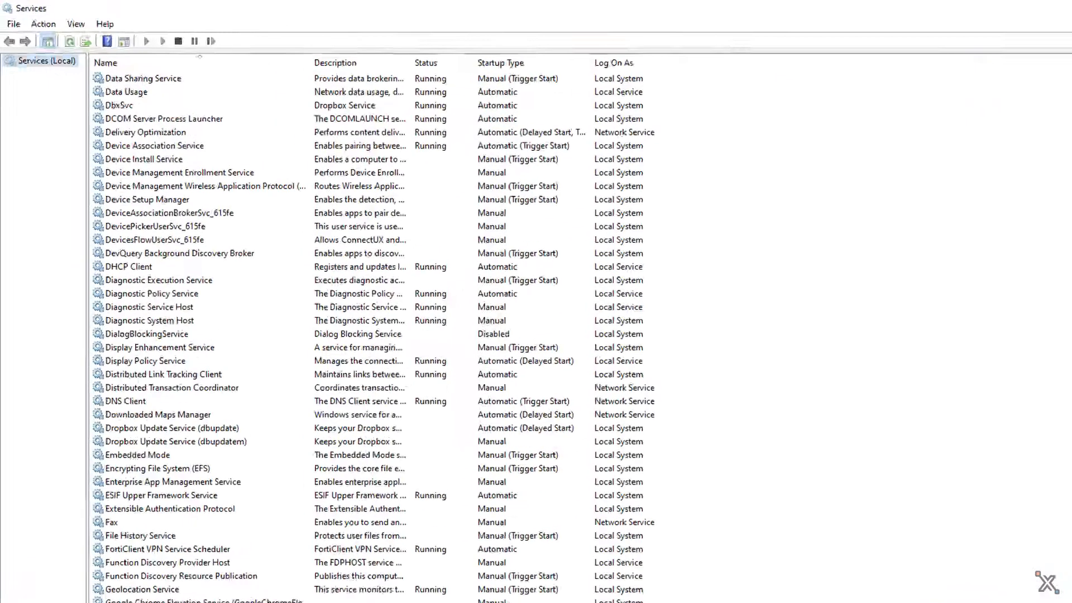
pyautogui.scroll(-4, 252, 469)
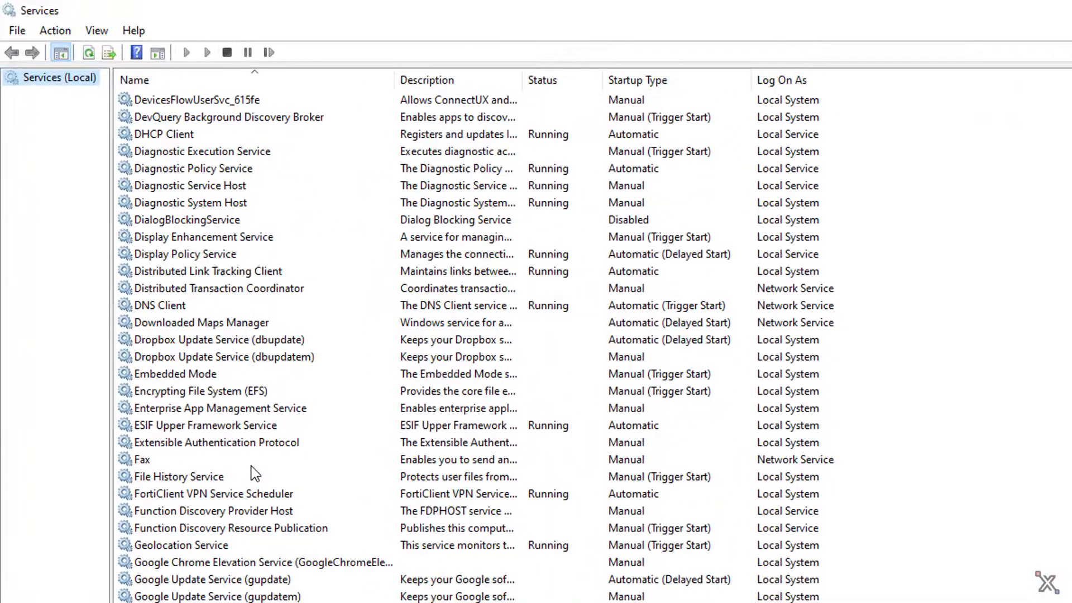
pyautogui.scroll(-3, 254, 474)
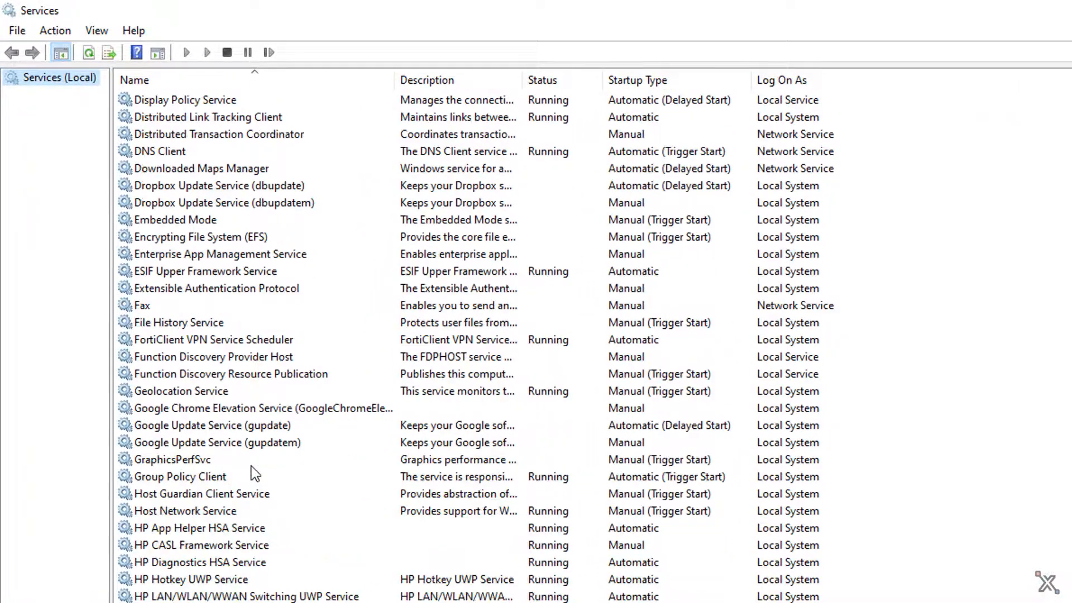
pyautogui.click(88, 53)
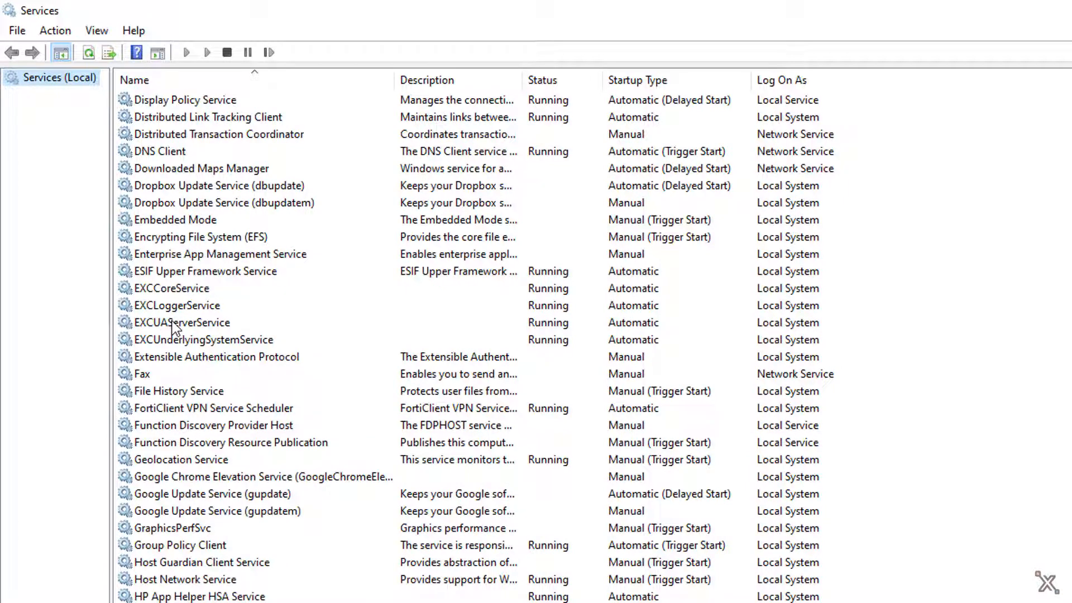
pyautogui.click(174, 290)
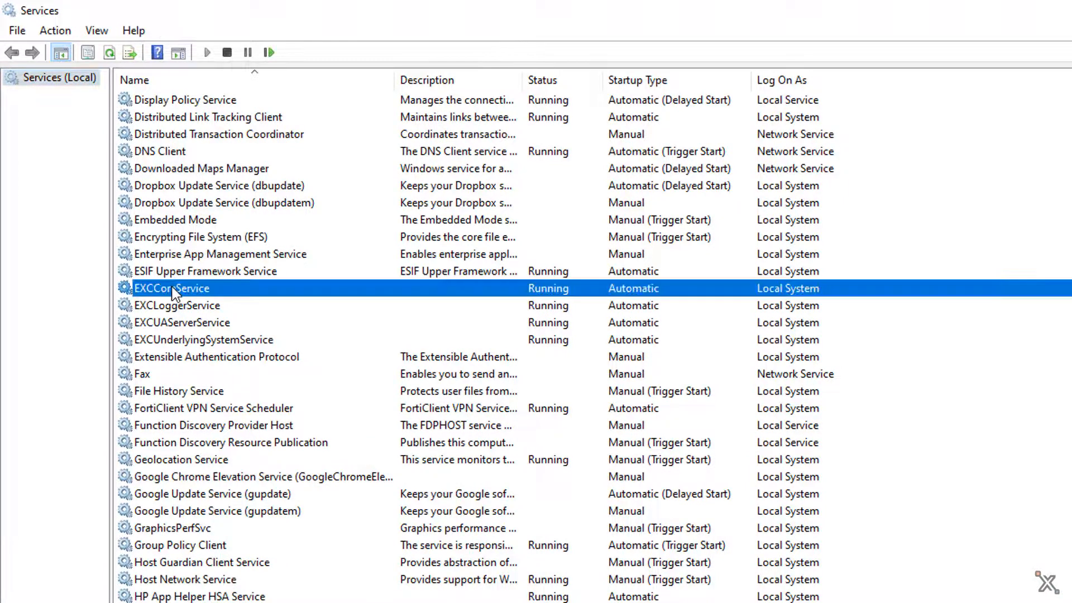
pyautogui.click(174, 307)
pyautogui.click(175, 324)
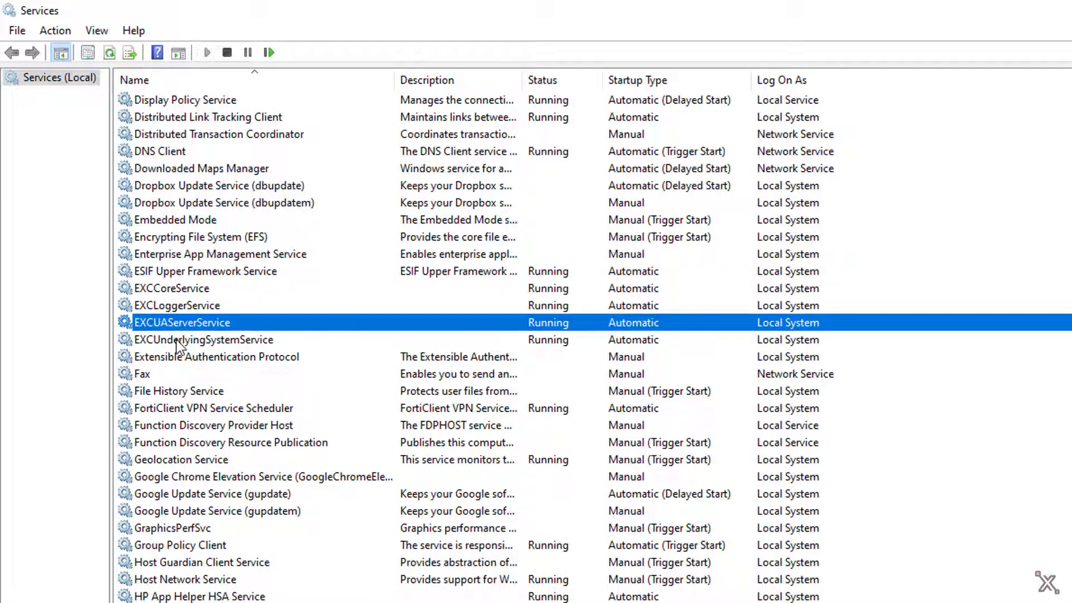
pyautogui.click(174, 340)
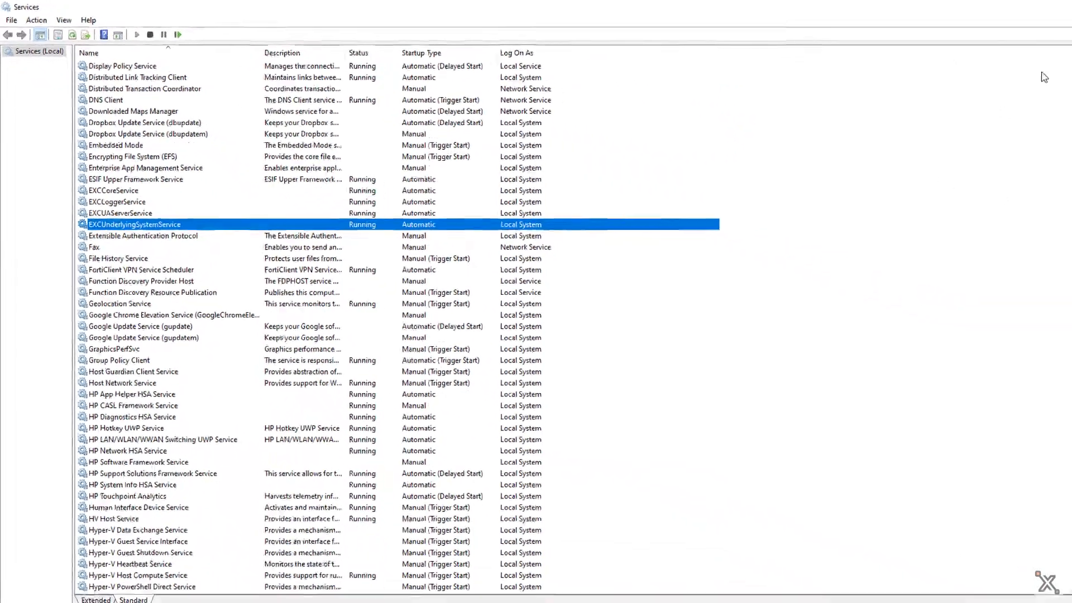
# Step: Minimize Services and run EdgeXStudioInstaller.exe from Downloads as administrator
pyautogui.click(1009, 7)
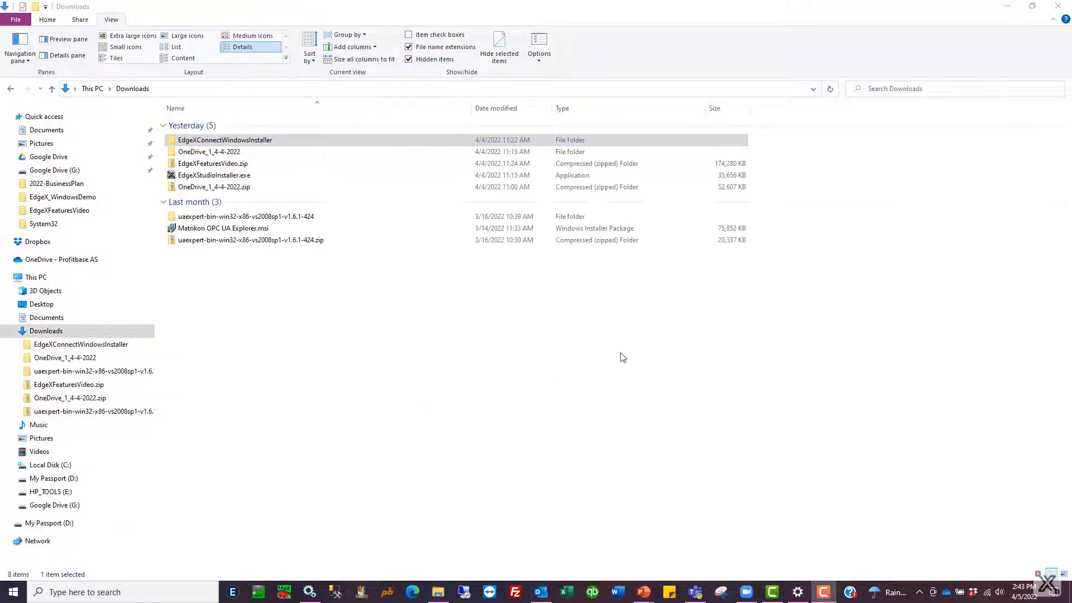
pyautogui.click(207, 177)
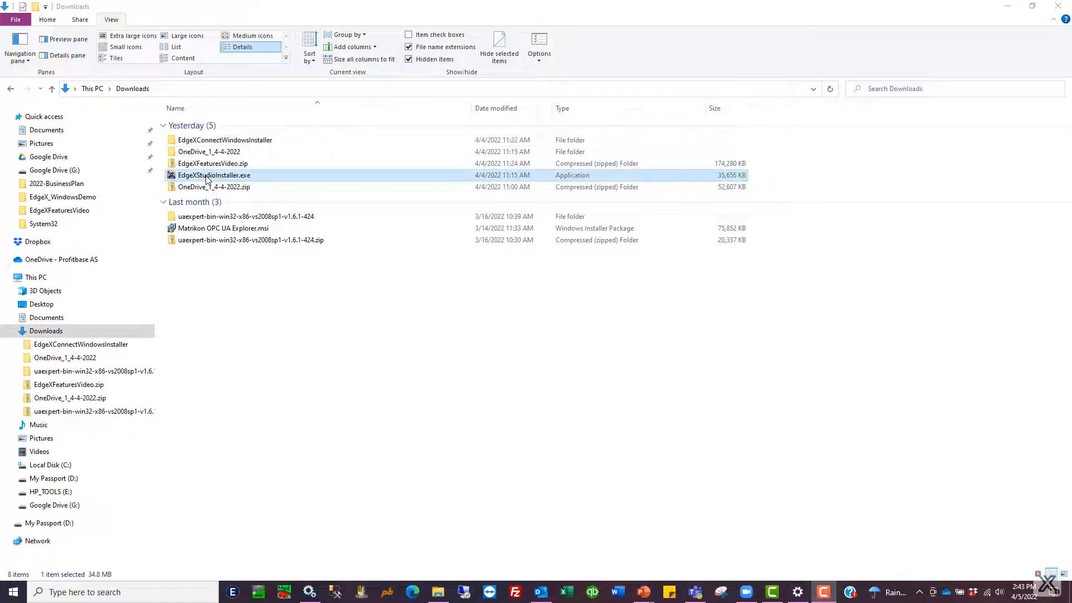
pyautogui.rightClick(207, 178)
pyautogui.click(262, 197)
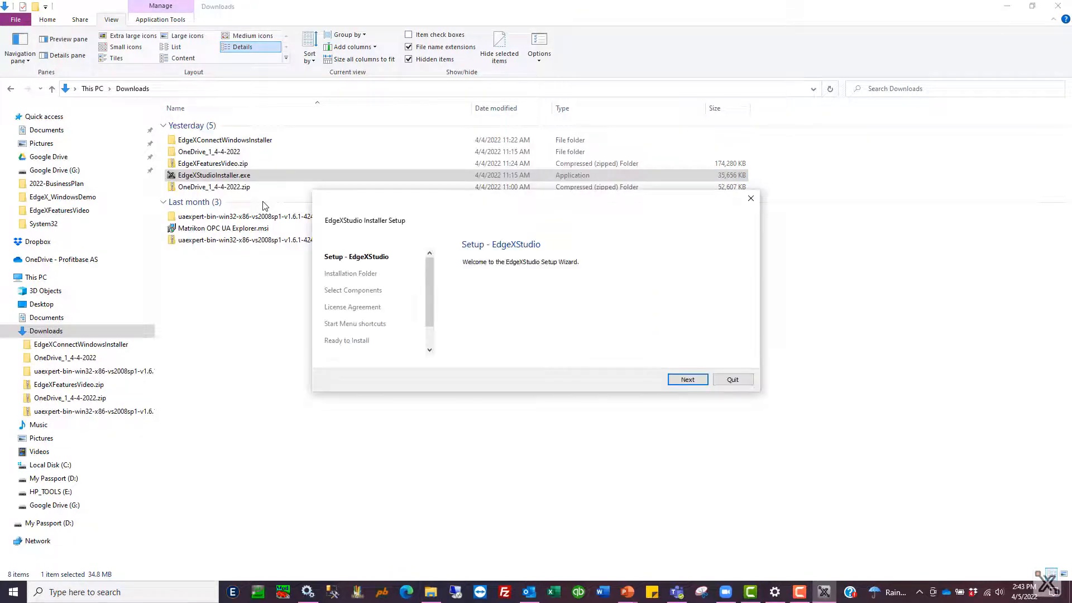
# Step: Complete the EdgeXStudio setup wizard with default folder, components and shortcuts, accepting the licence
pyautogui.click(687, 380)
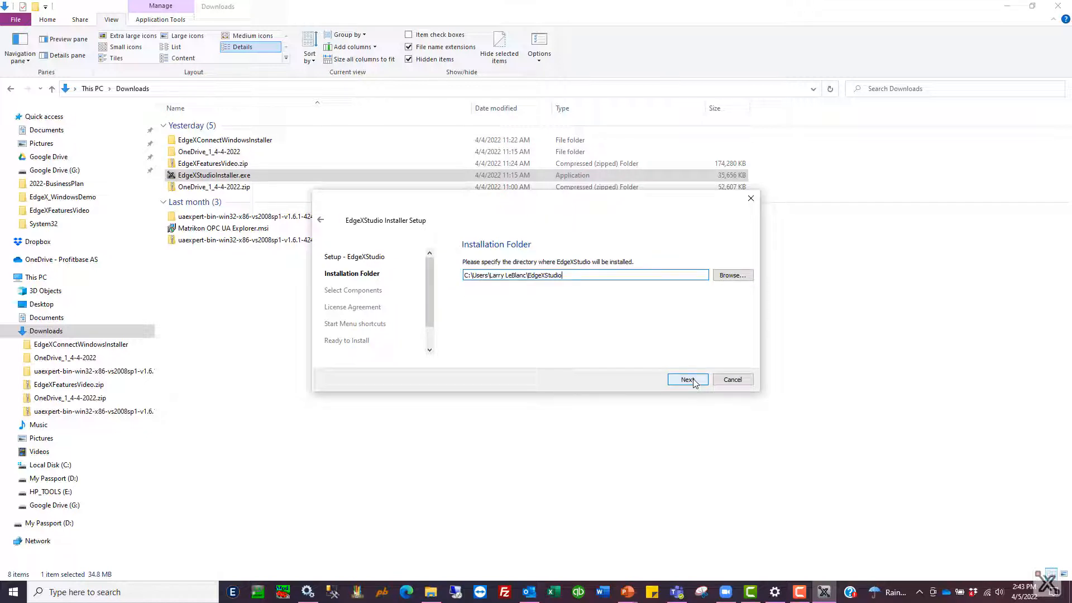
pyautogui.click(687, 379)
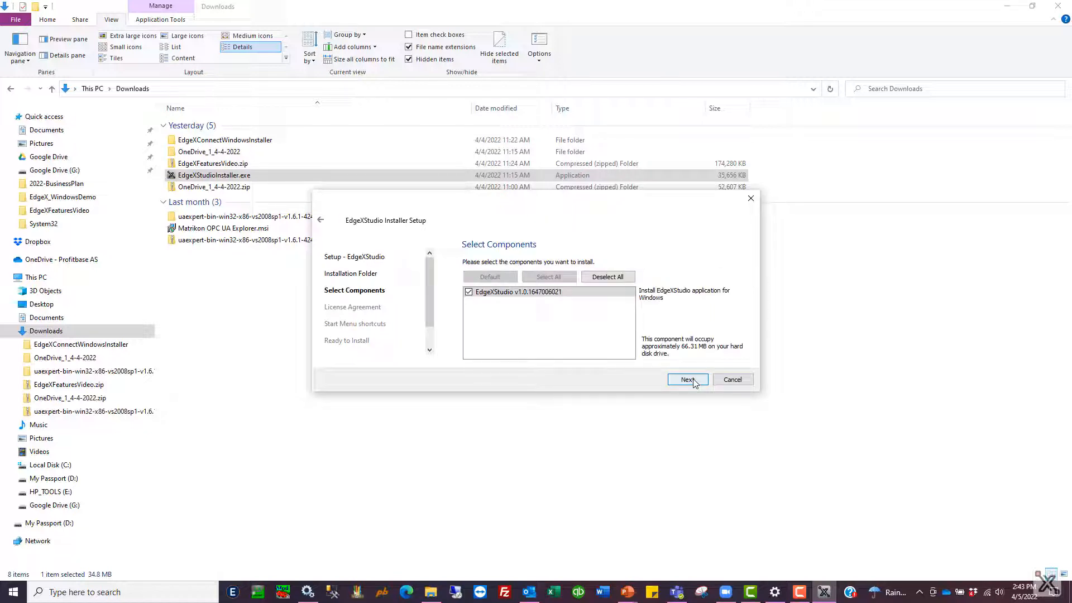
pyautogui.click(688, 380)
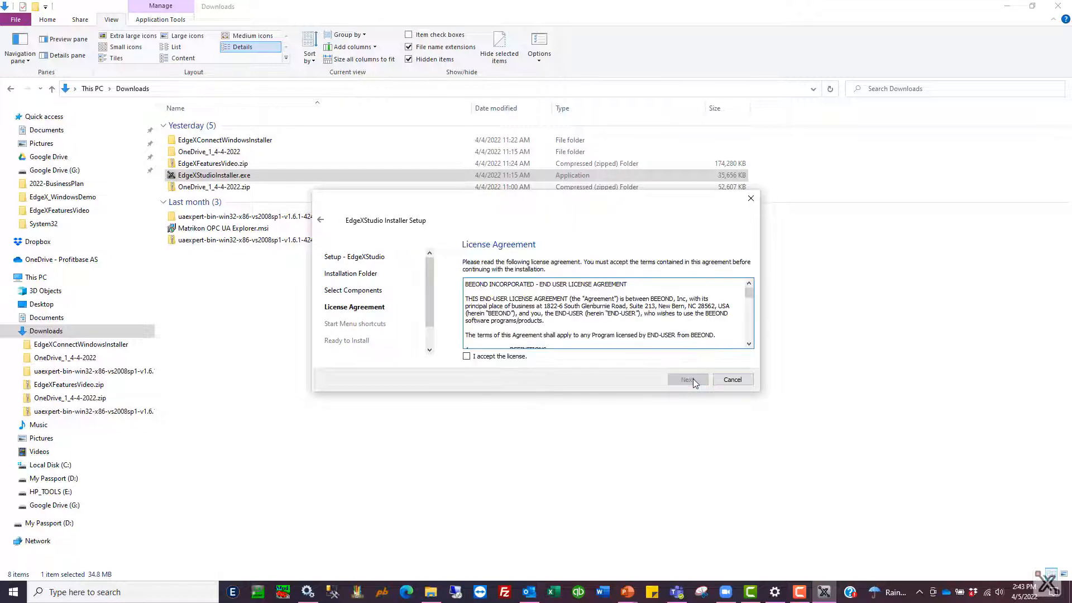
pyautogui.click(467, 357)
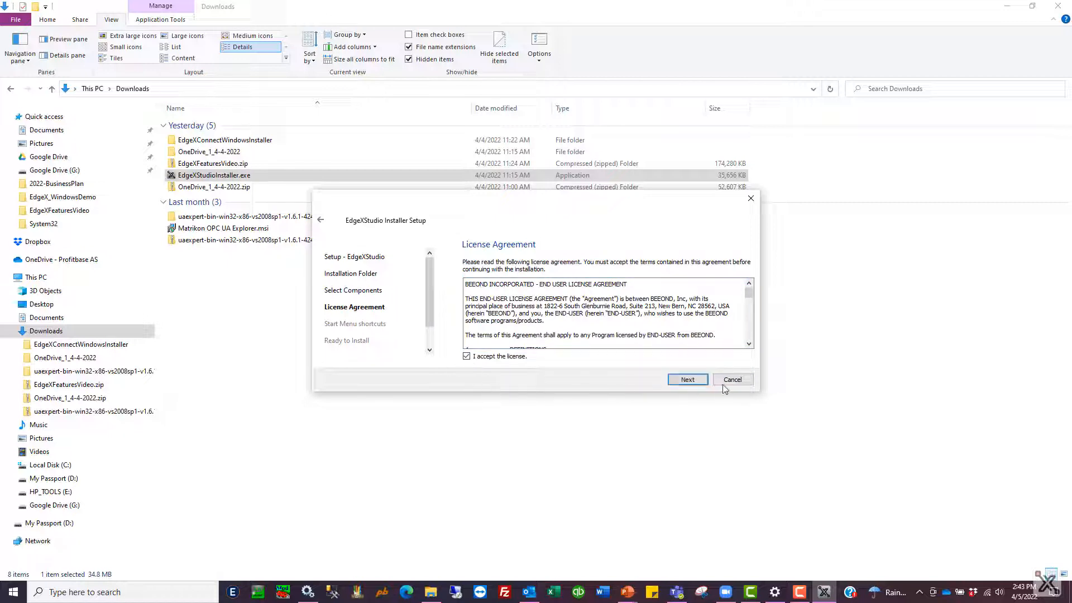
pyautogui.click(688, 380)
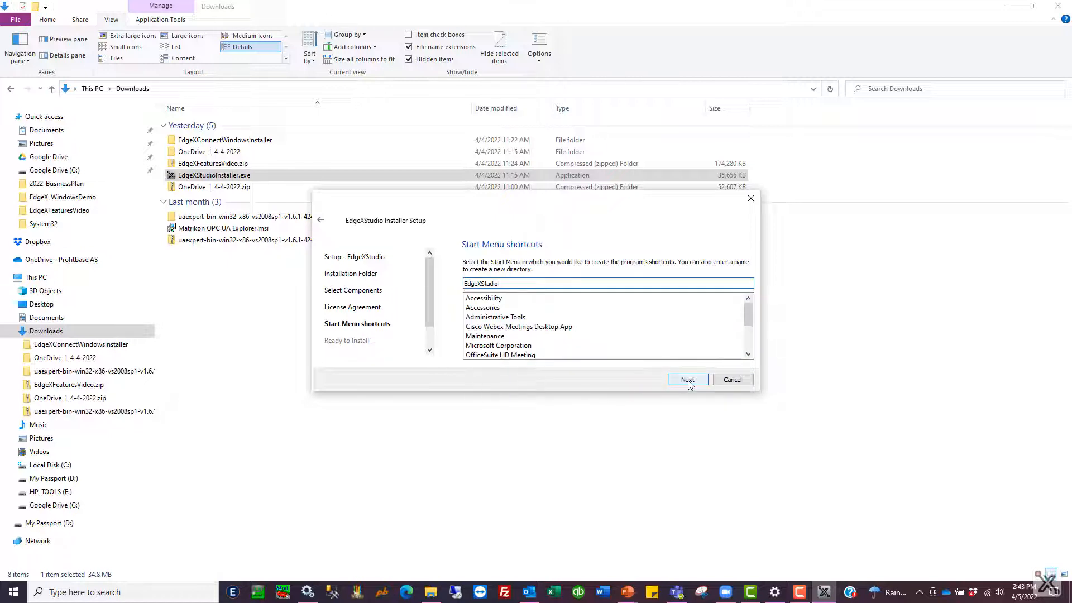
pyautogui.click(688, 379)
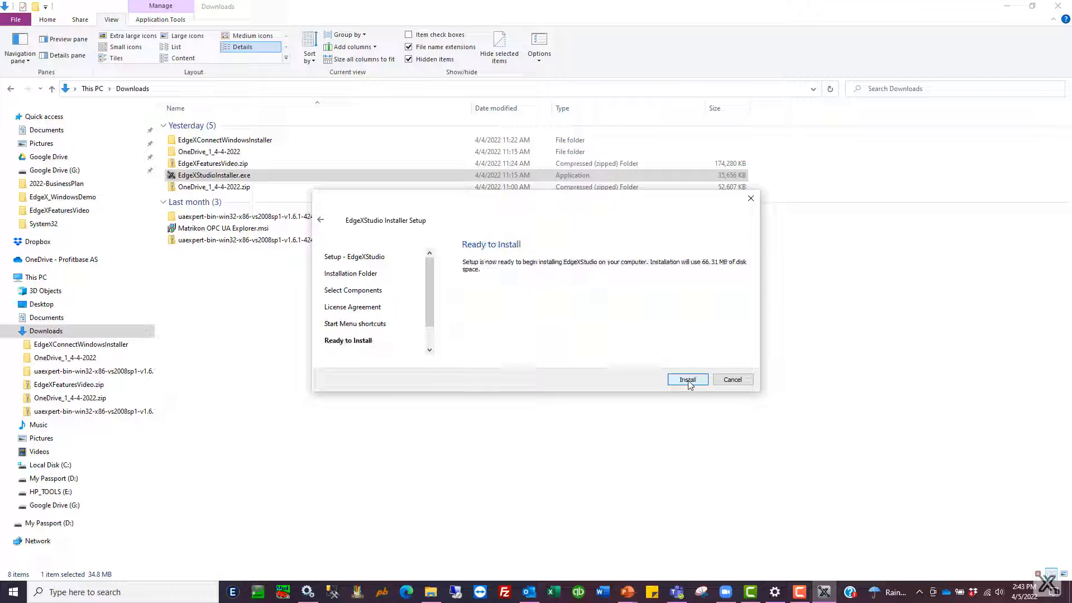
pyautogui.click(688, 380)
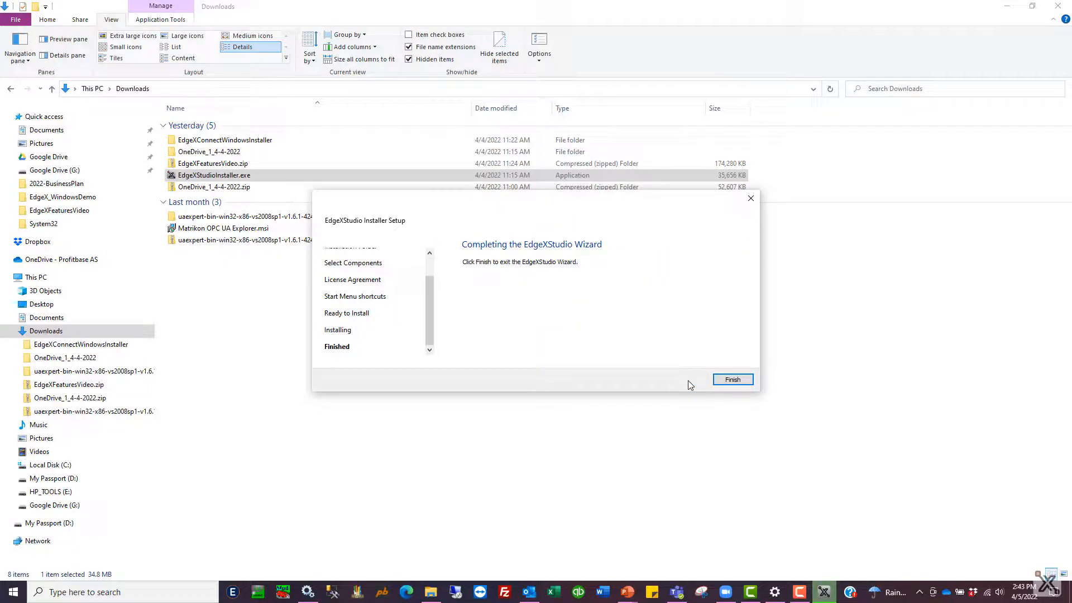
pyautogui.click(733, 379)
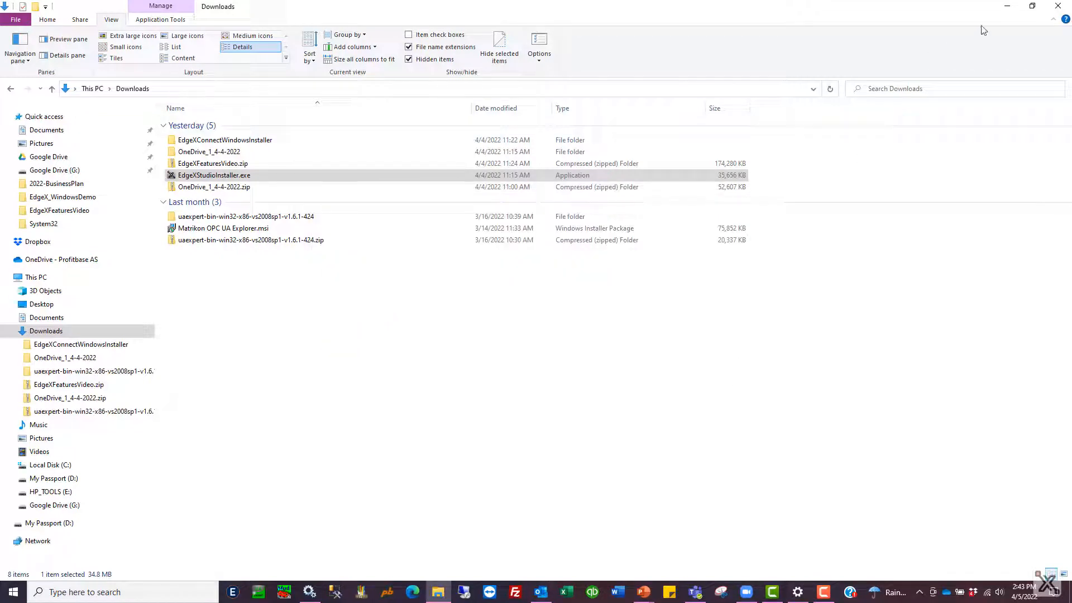
# Step: Pin EdgeXStudio from the Start menu to the taskbar and move its icon to the first taskbar position
pyautogui.click(1007, 8)
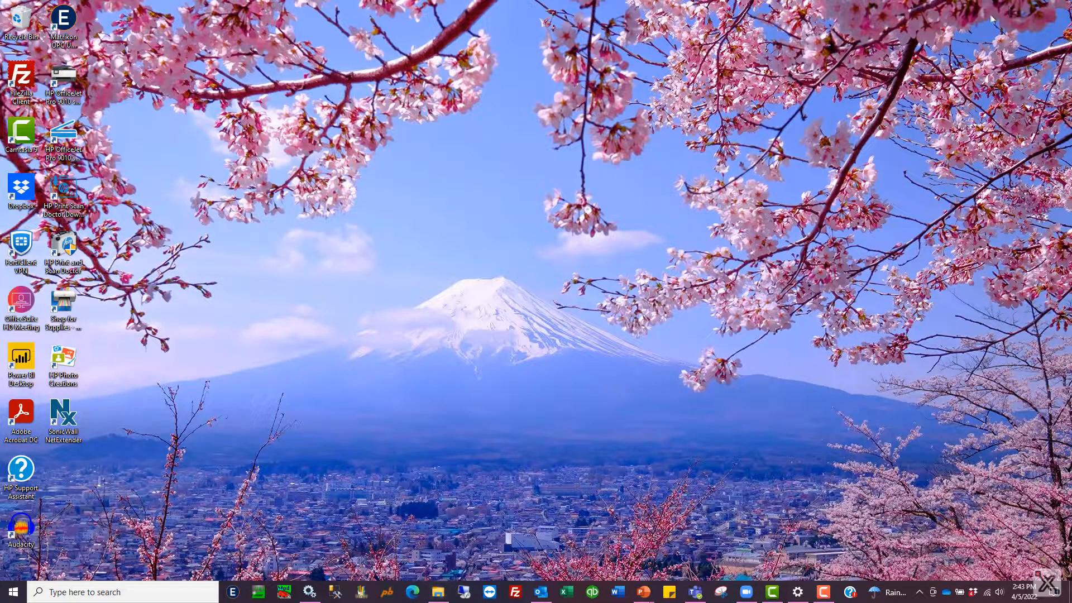
pyautogui.click(16, 594)
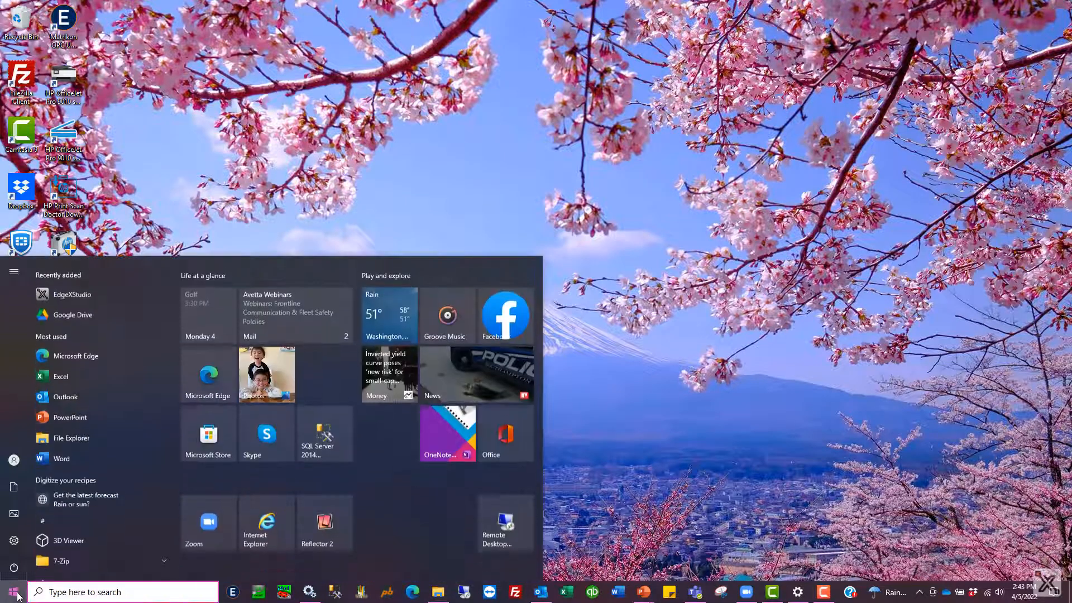
pyautogui.rightClick(80, 292)
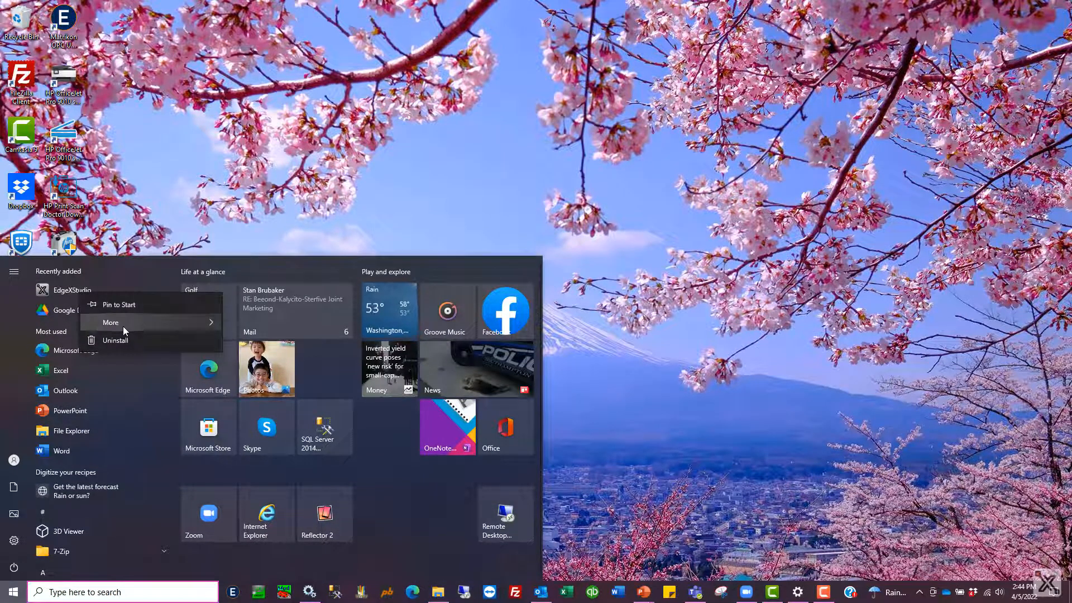
pyautogui.moveTo(123, 326)
pyautogui.click(271, 330)
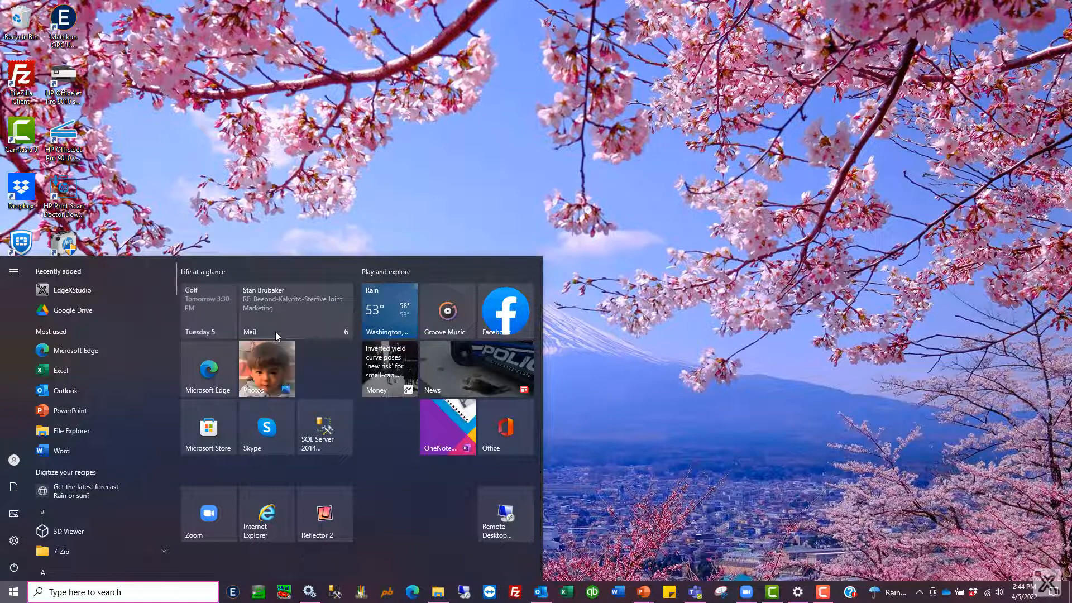
pyautogui.moveTo(825, 595); pyautogui.dragTo(235, 595)
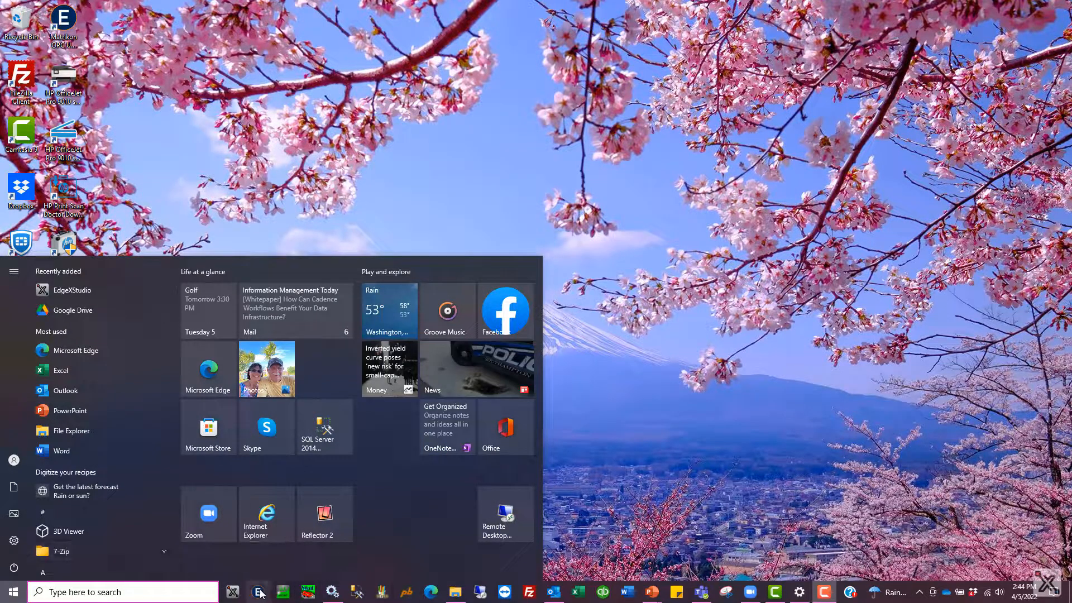
# Step: Open EdgeXStudio, import the configuration, and expand TestObject under Objects in the information model
pyautogui.click(235, 593)
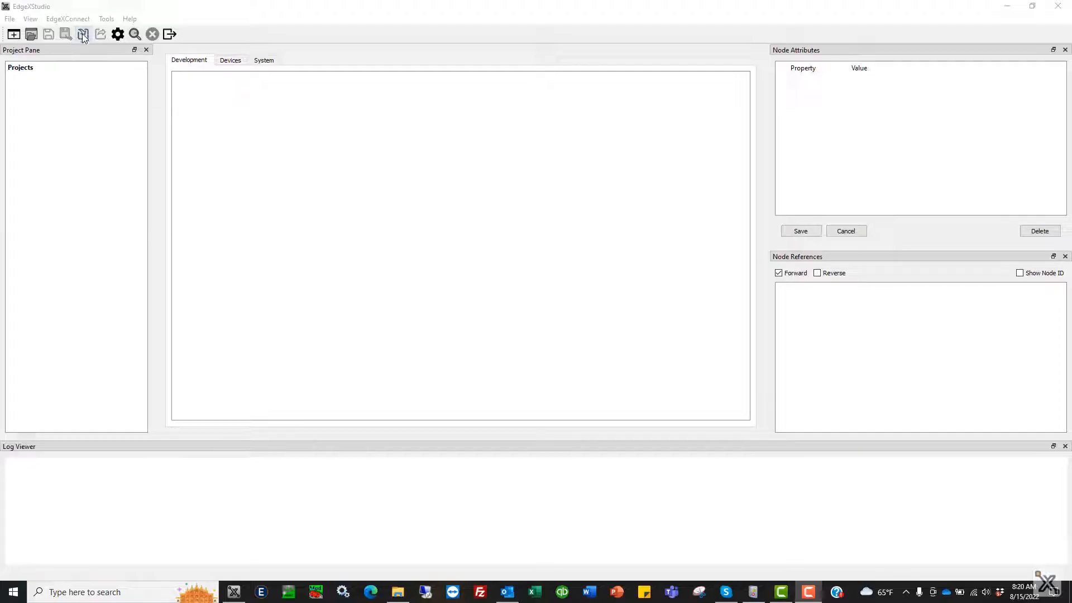
pyautogui.click(82, 35)
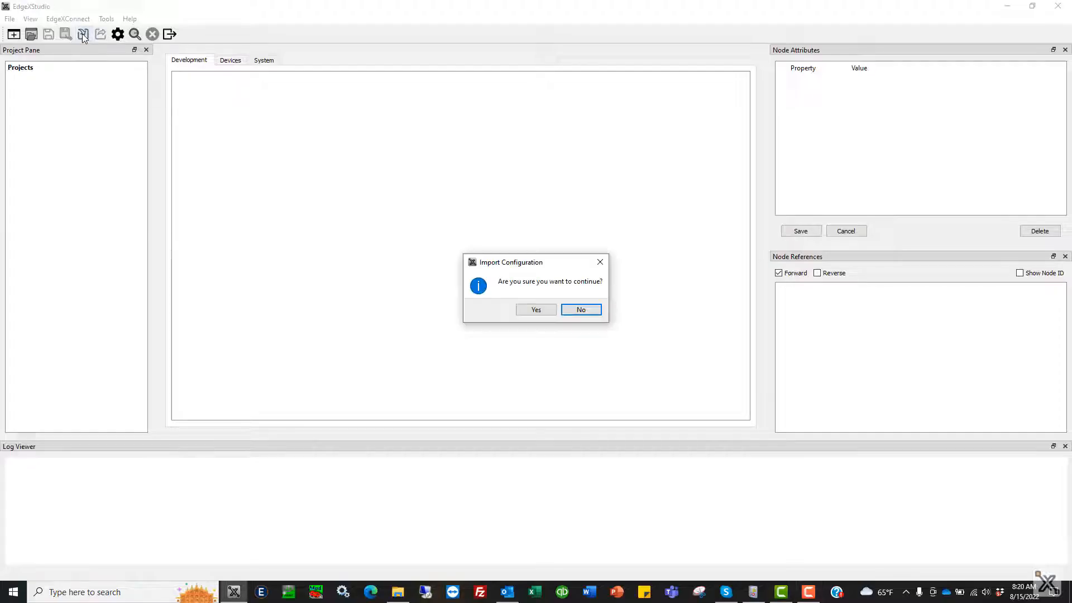
pyautogui.click(536, 310)
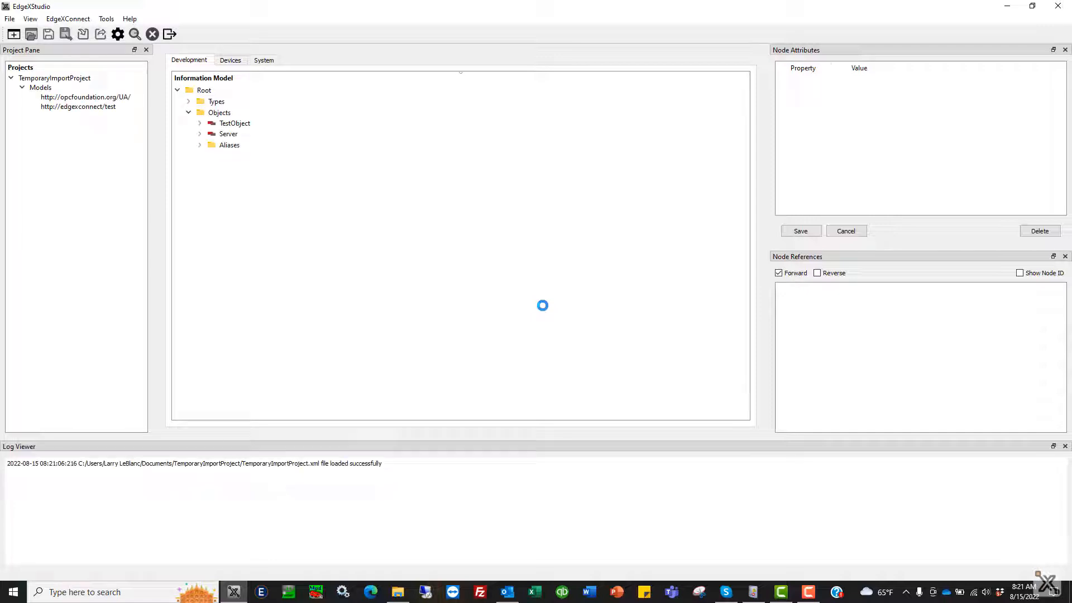
pyautogui.click(199, 124)
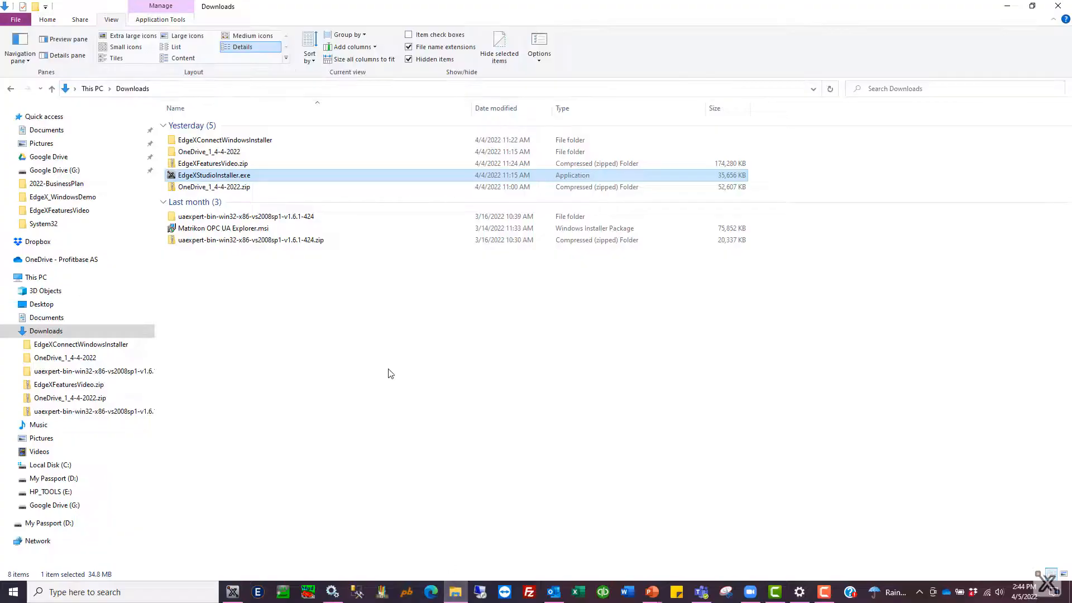
# Step: Run the Matrikon OPC UA Explorer.msi installer, accepting the licence and keeping the default feature and destination folder
pyautogui.doubleClick(237, 229)
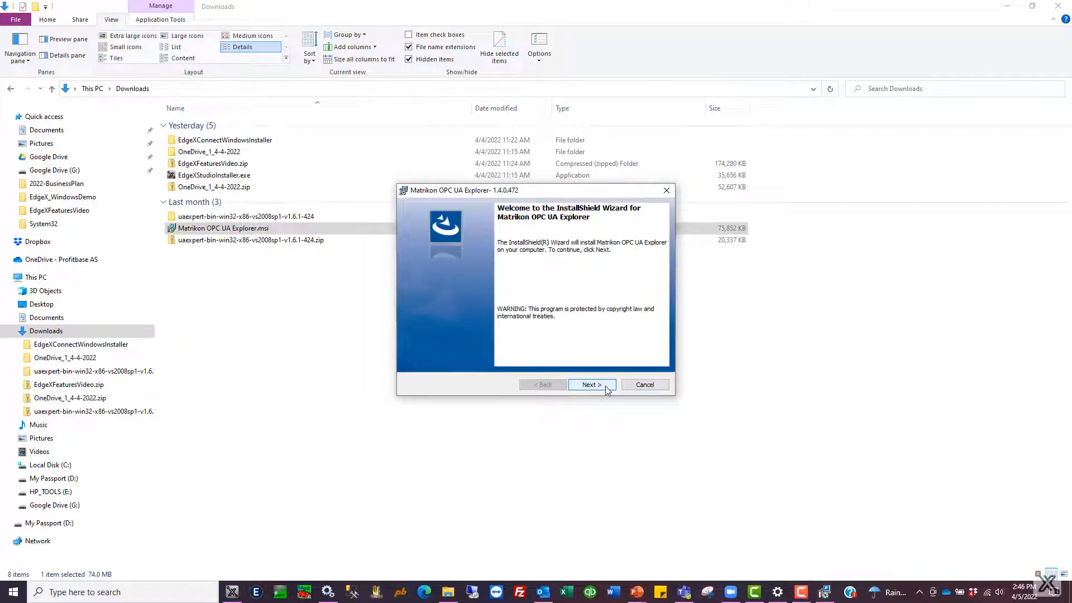
pyautogui.click(602, 385)
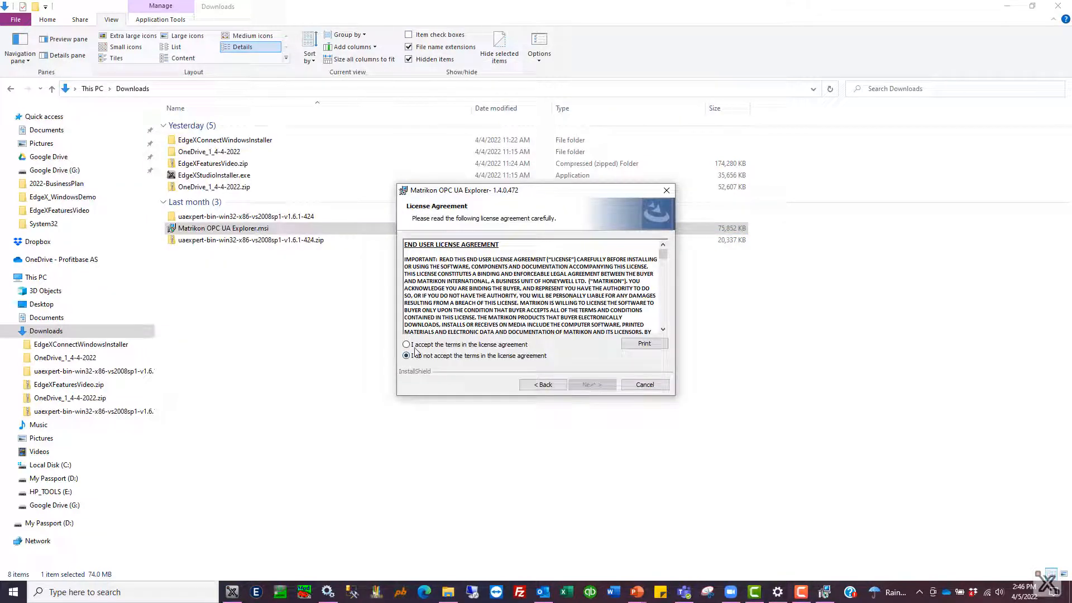
pyautogui.click(406, 344)
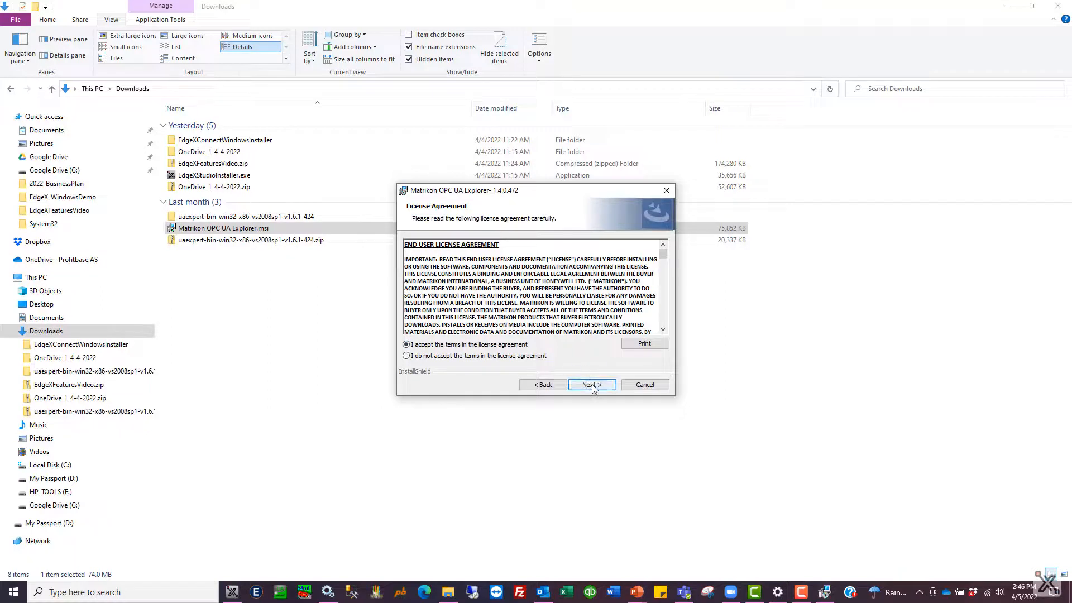
pyautogui.click(592, 385)
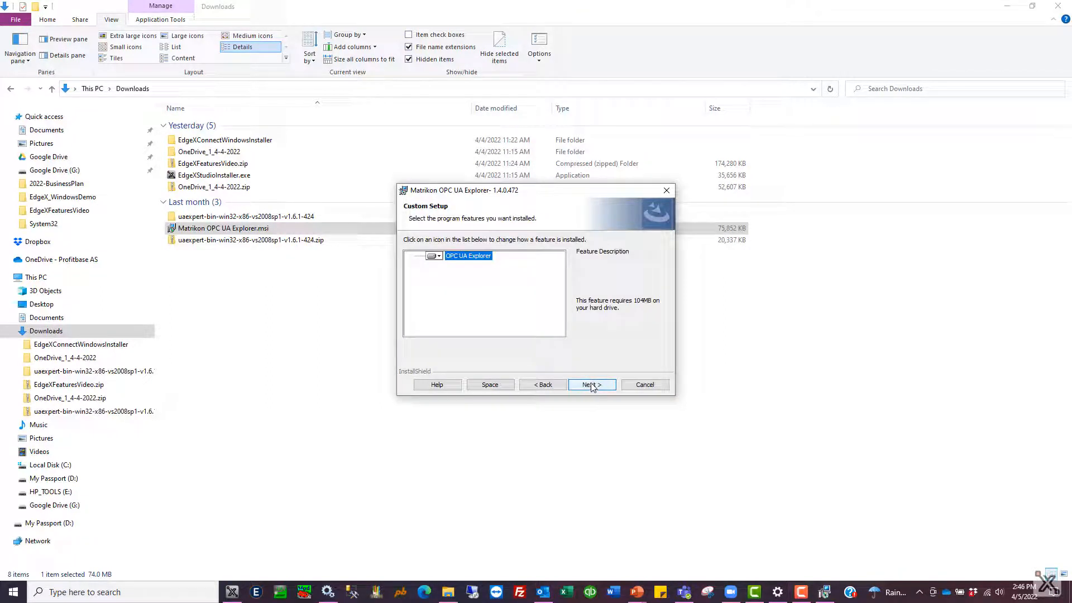
pyautogui.click(592, 385)
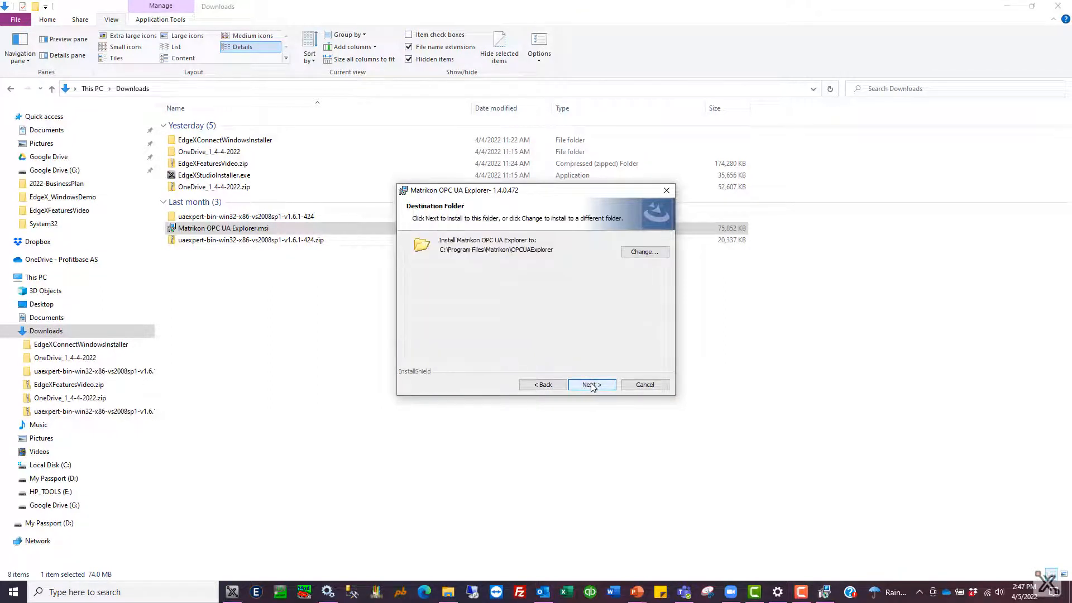
pyautogui.click(591, 384)
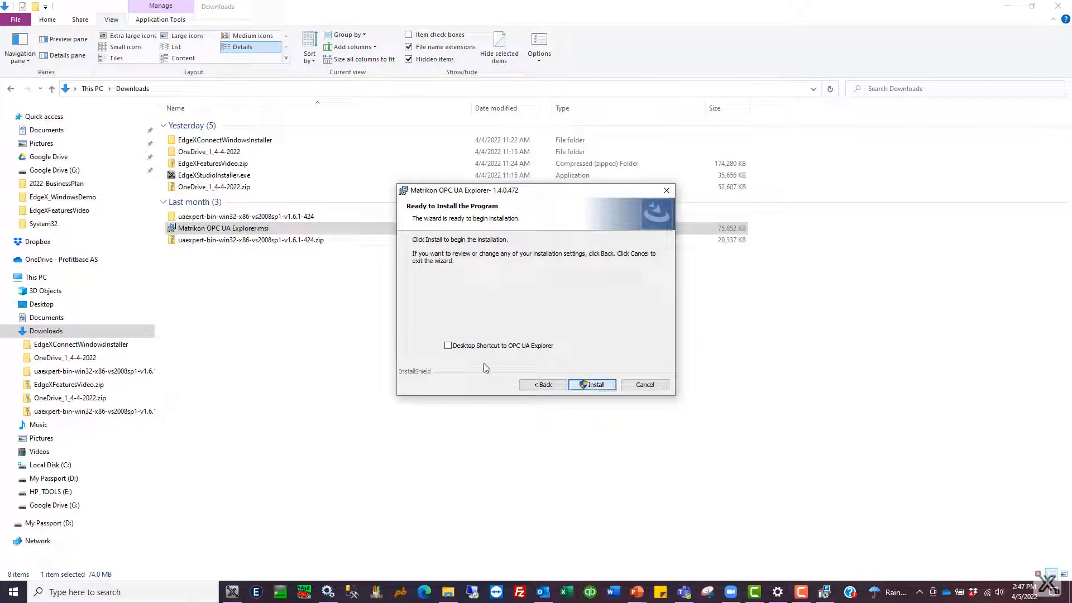
# Step: Add a desktop shortcut, install Matrikon OPC UA Explorer, and finish with the launch option enabled
pyautogui.click(448, 345)
pyautogui.click(601, 385)
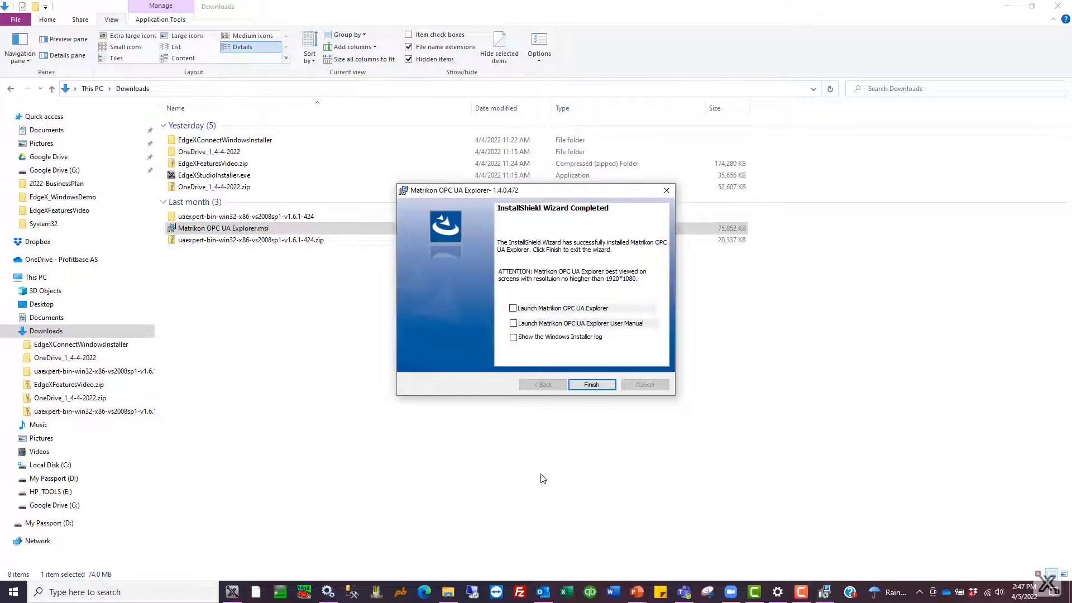
pyautogui.click(513, 308)
pyautogui.click(592, 384)
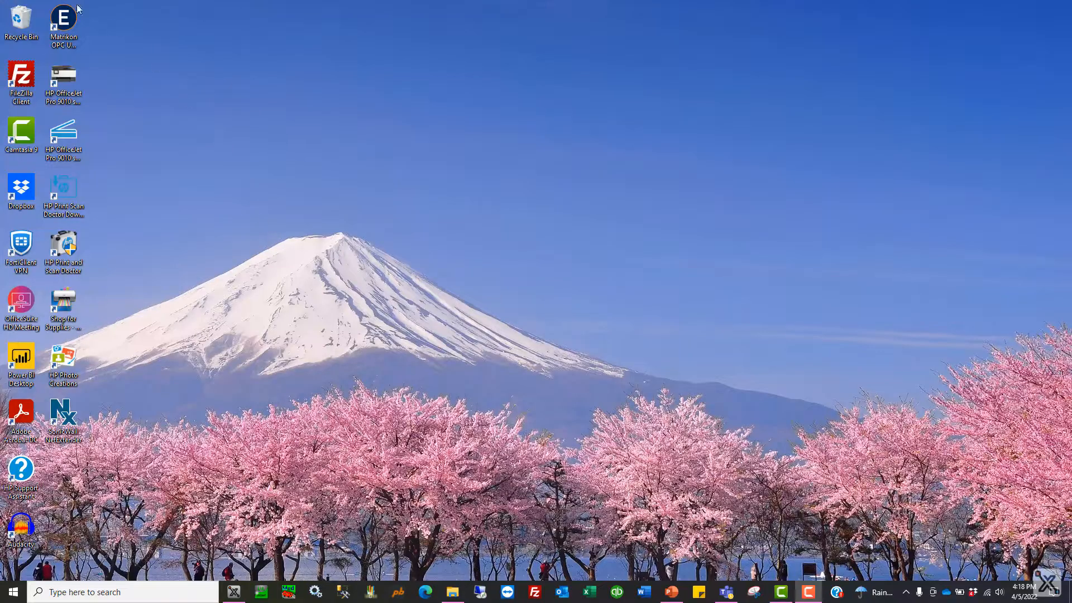
# Step: Open Matrikon OPC UA Explorer from its desktop shortcut and start adding a new server
pyautogui.click(71, 24)
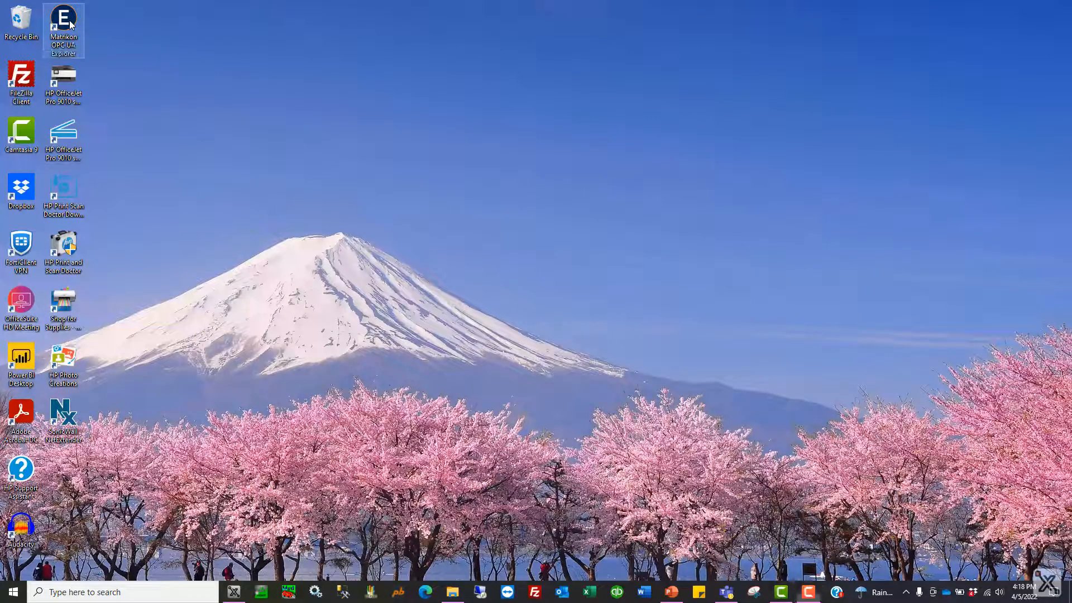
pyautogui.doubleClick(71, 24)
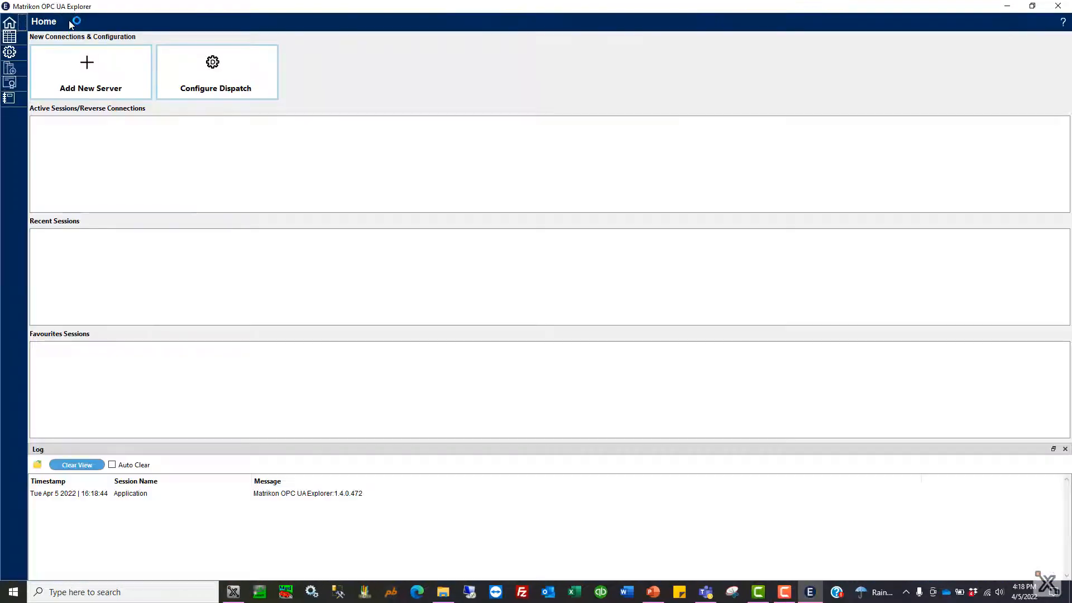
pyautogui.click(107, 79)
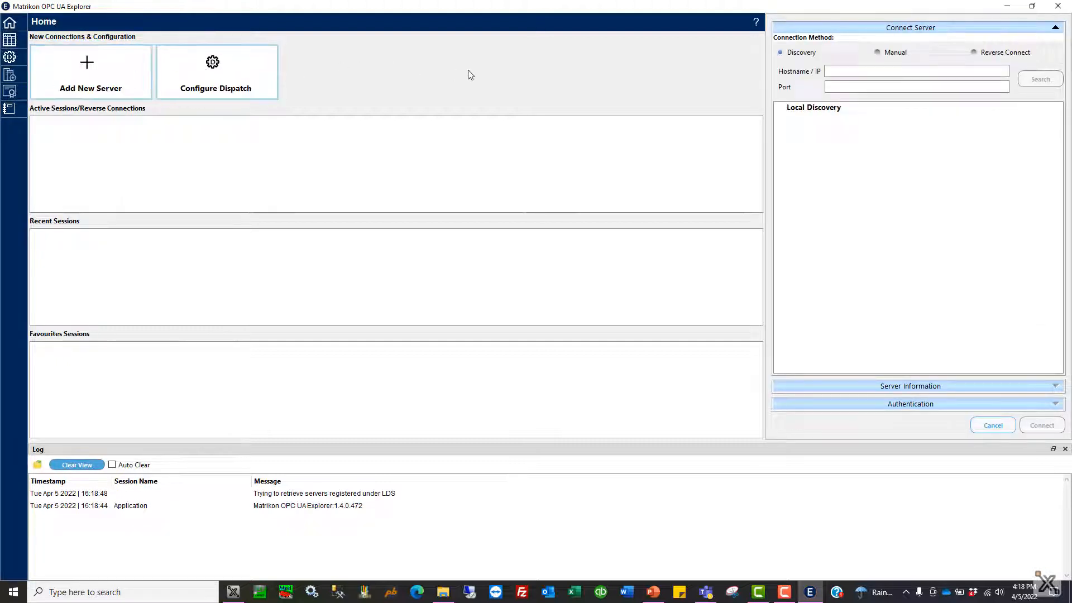
# Step: Search for OPC UA servers at hostname 127.0.0.1 on port 54000
pyautogui.click(850, 72)
pyautogui.write('127.0.0')
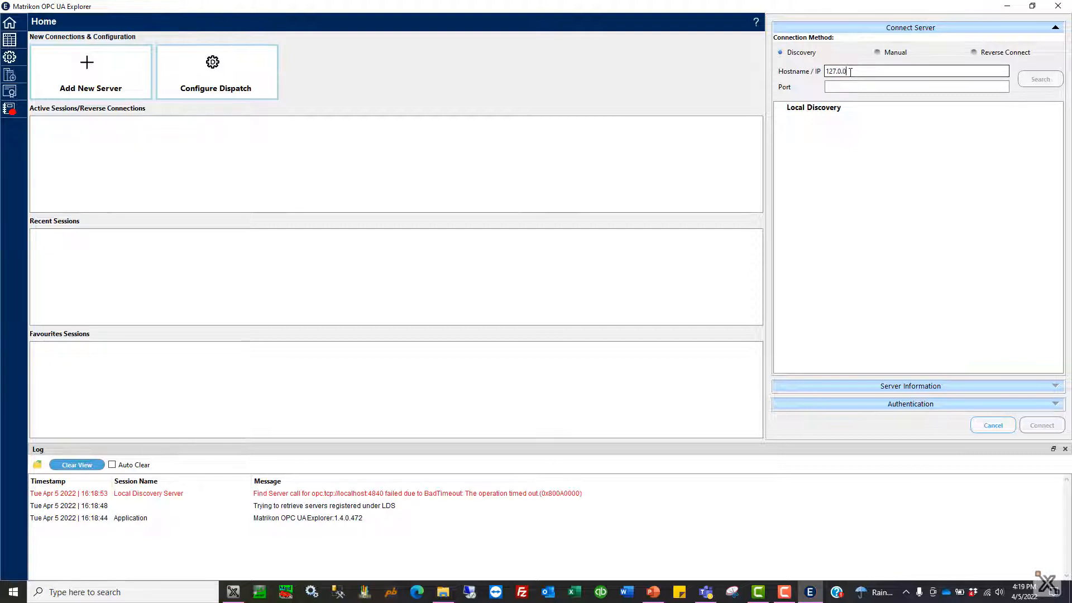
pyautogui.write('.1')
pyautogui.press('Tab')
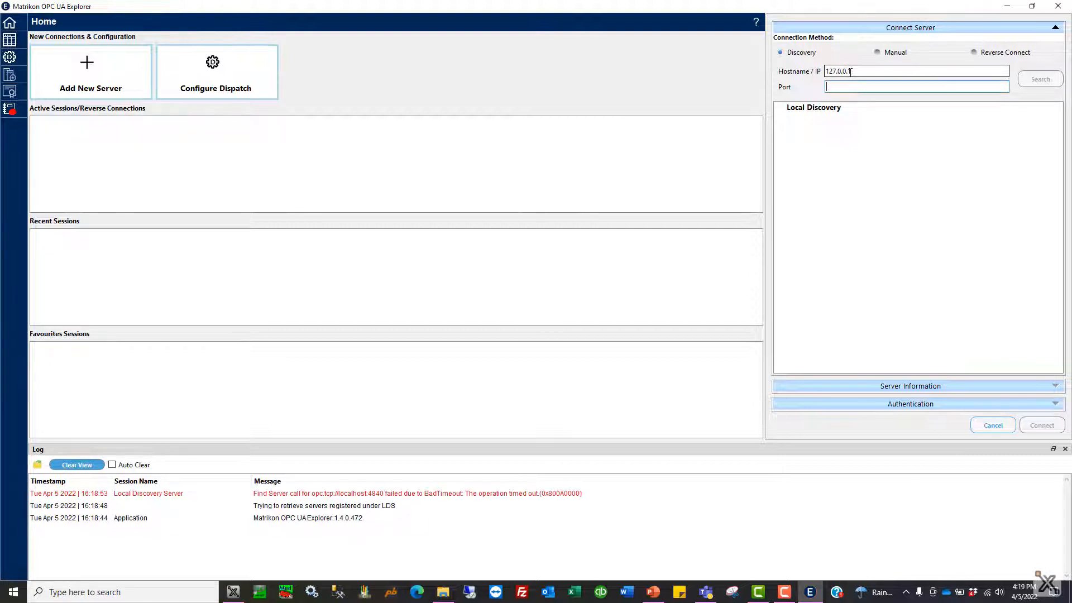
pyautogui.write('54000')
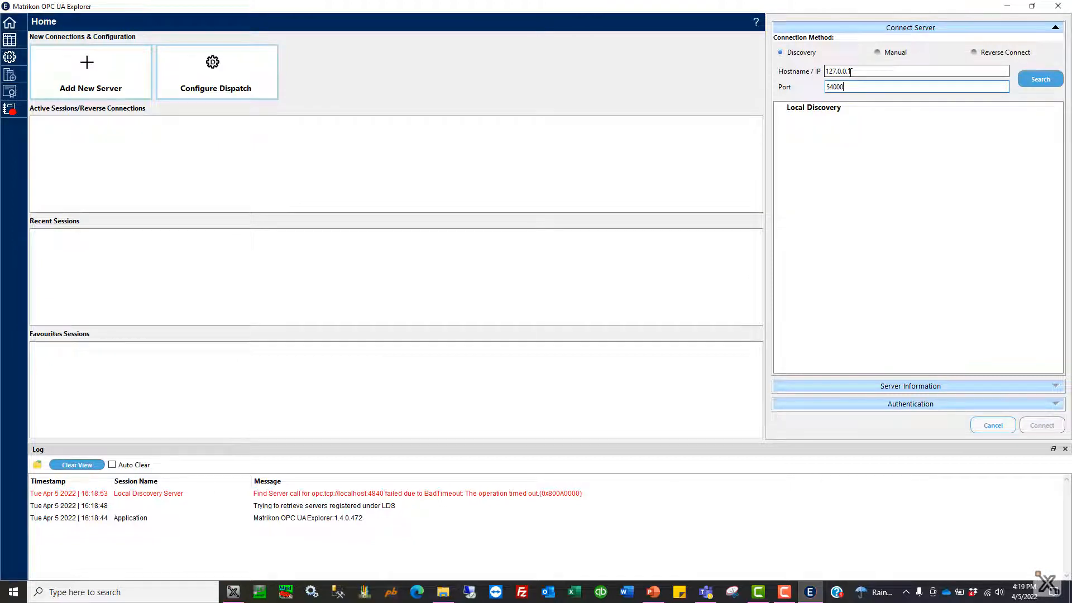
pyautogui.press('Tab')
pyautogui.click(1040, 79)
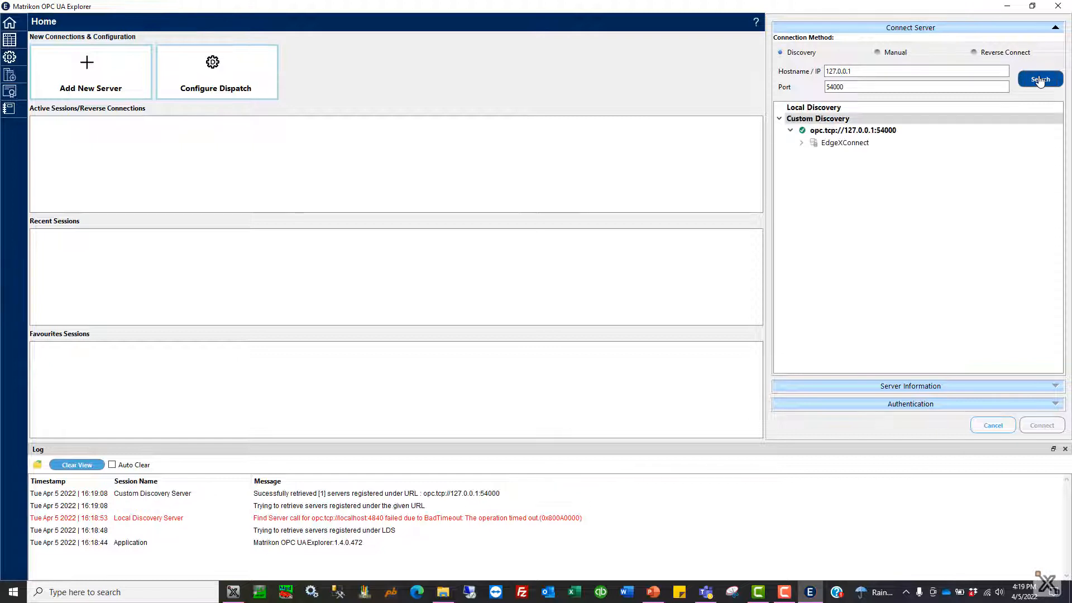
# Step: Connect to the EdgeXConnect server through its None - None endpoint
pyautogui.click(802, 144)
pyautogui.click(837, 154)
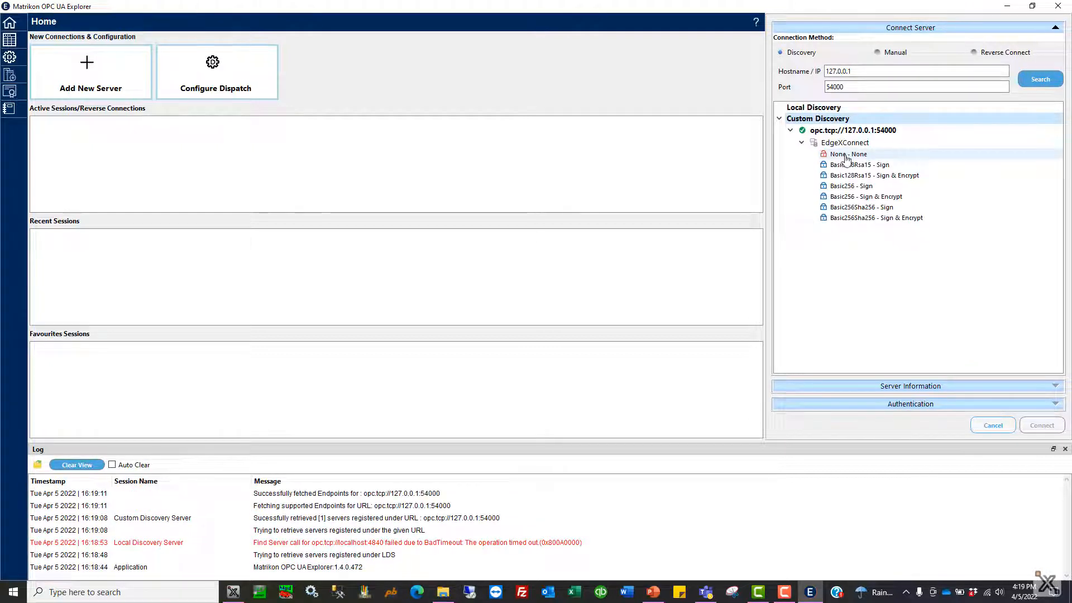
pyautogui.click(1042, 425)
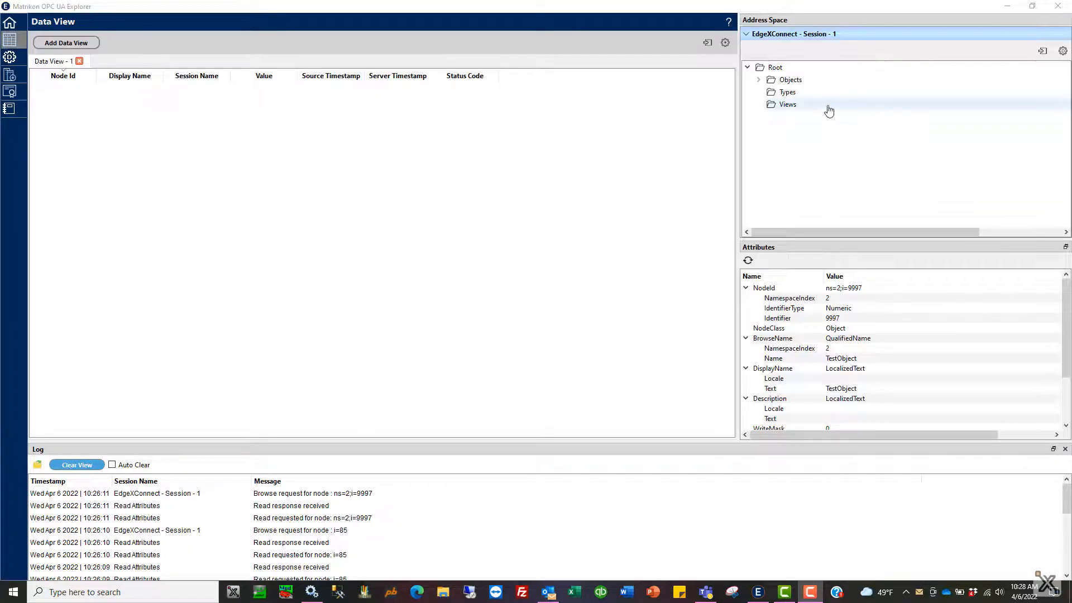
# Step: Expand TestObject in the address space and drag UInt16Variable and ByteVariable into the data view
pyautogui.click(758, 80)
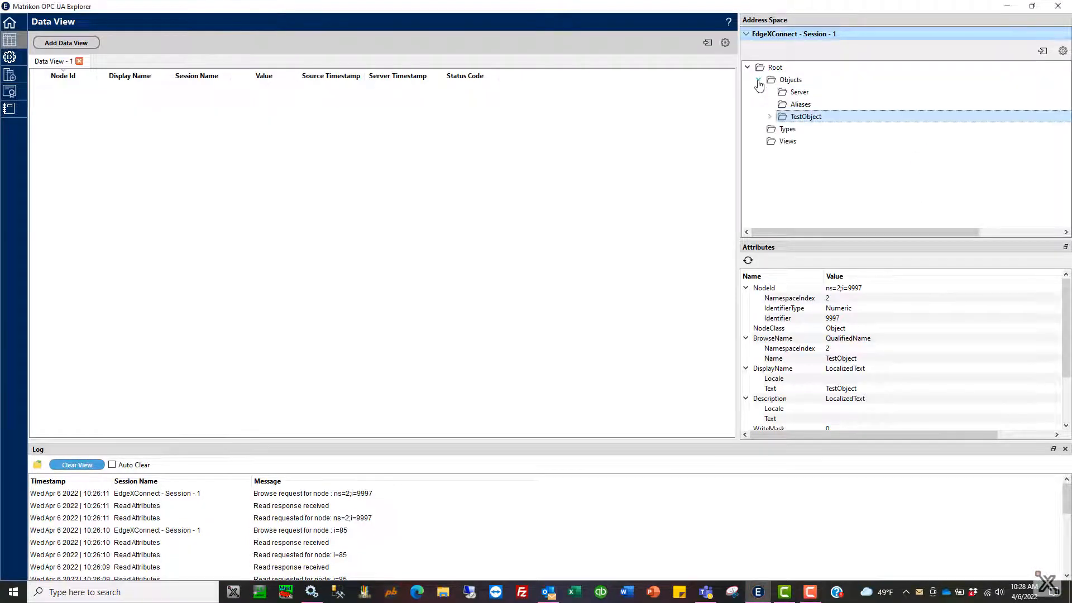
pyautogui.doubleClick(796, 120)
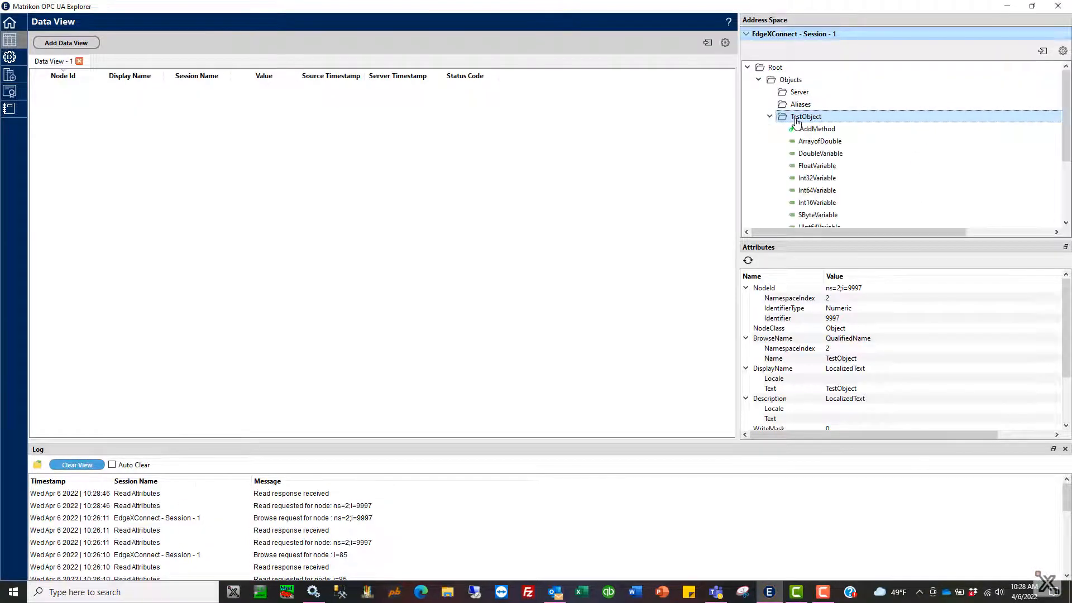
pyautogui.scroll(-2, 882, 168)
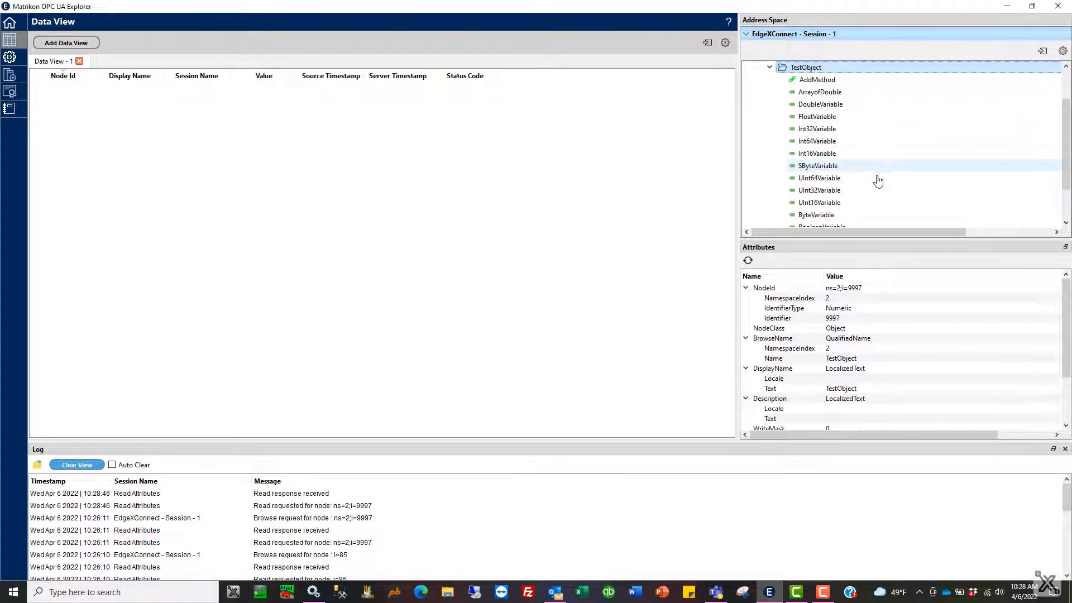
pyautogui.moveTo(819, 202); pyautogui.dragTo(445, 143)
pyautogui.moveTo(809, 215); pyautogui.dragTo(243, 142)
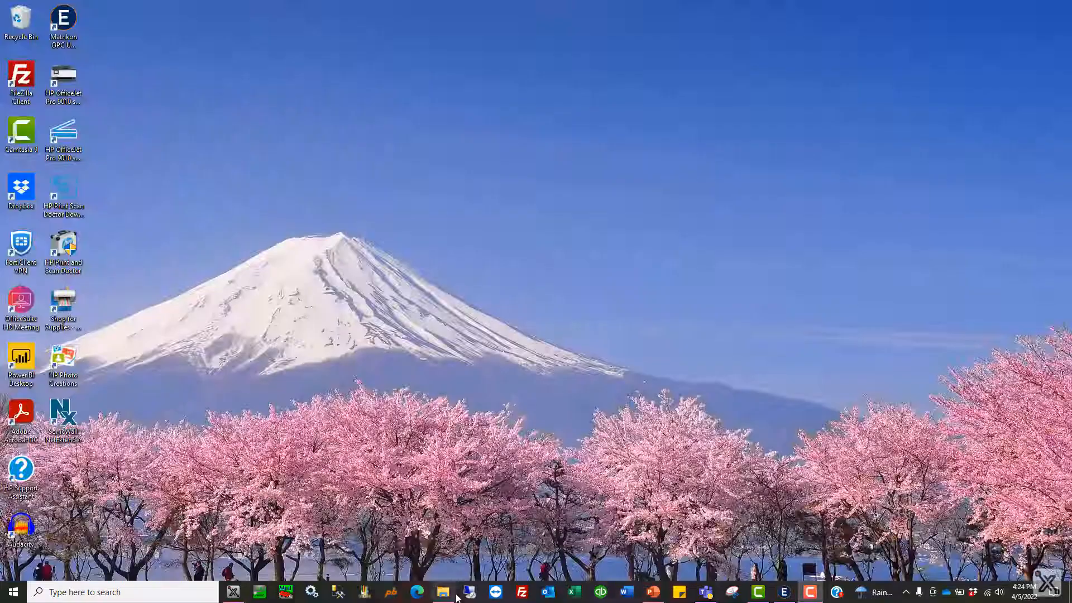
# Step: Launch mod_RSsim.exe from the Downloads folder and minimize the Modbus simulator window
pyautogui.click(456, 596)
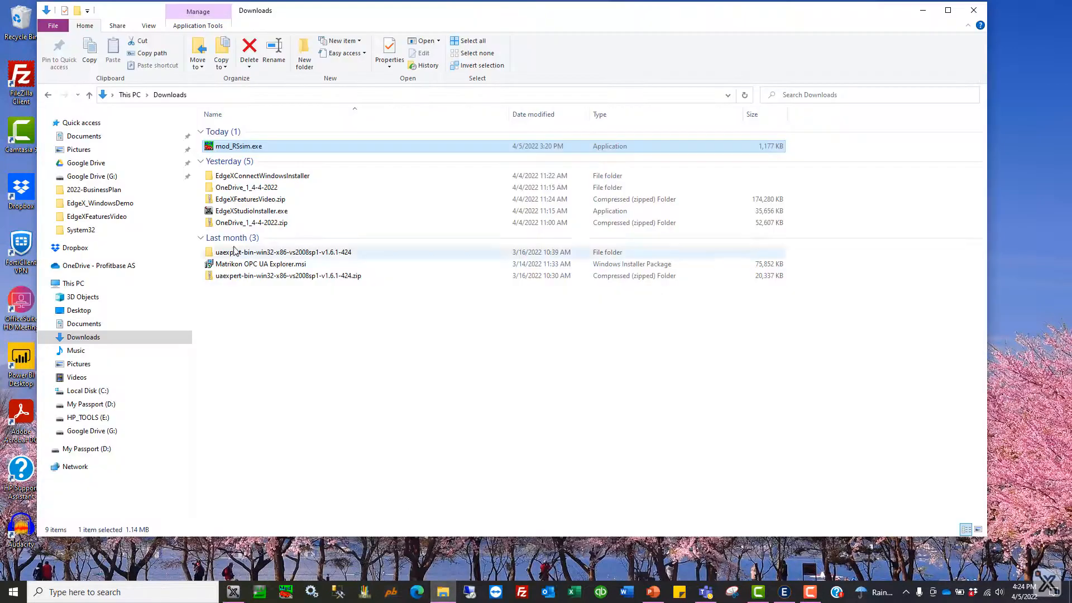
pyautogui.doubleClick(258, 147)
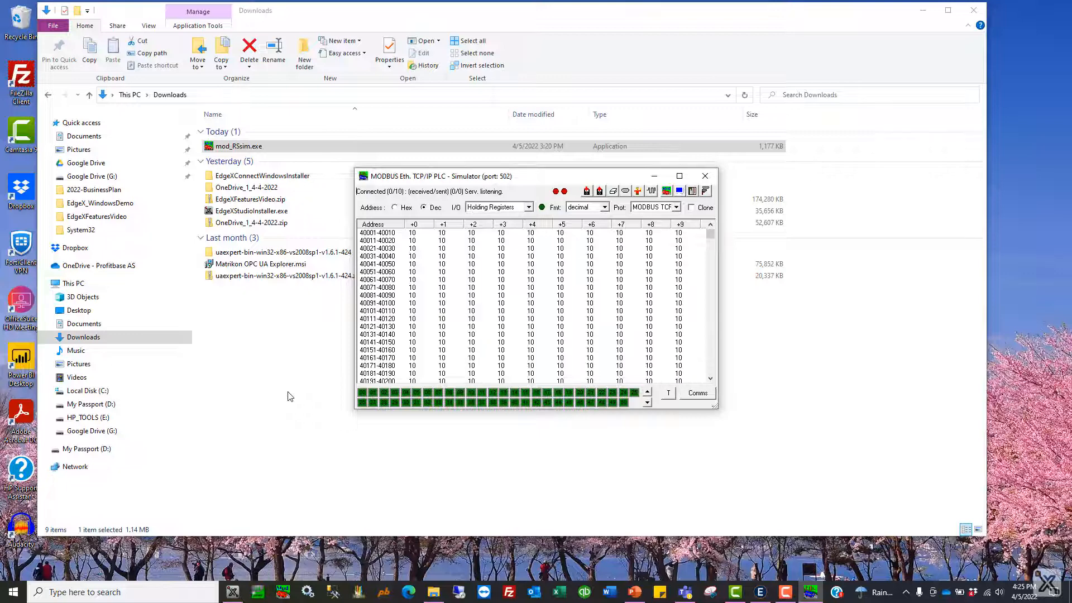
pyautogui.click(657, 178)
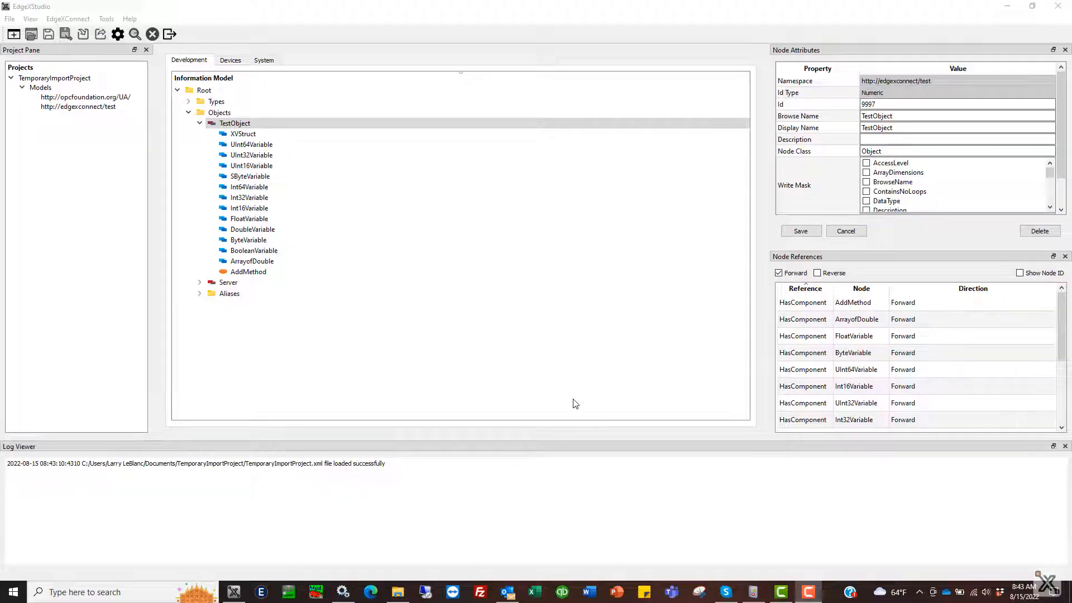
# Step: Add and save a device named ModbusTCP using ModbusTcpAdapter with pool size 5, and return to the Development view
pyautogui.click(231, 61)
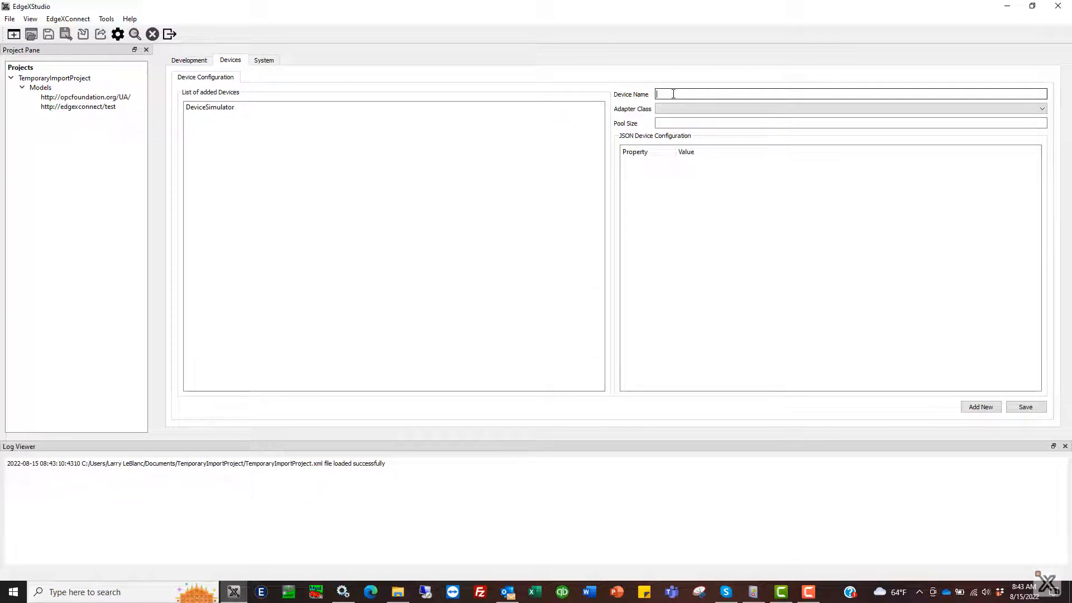
pyautogui.click(673, 94)
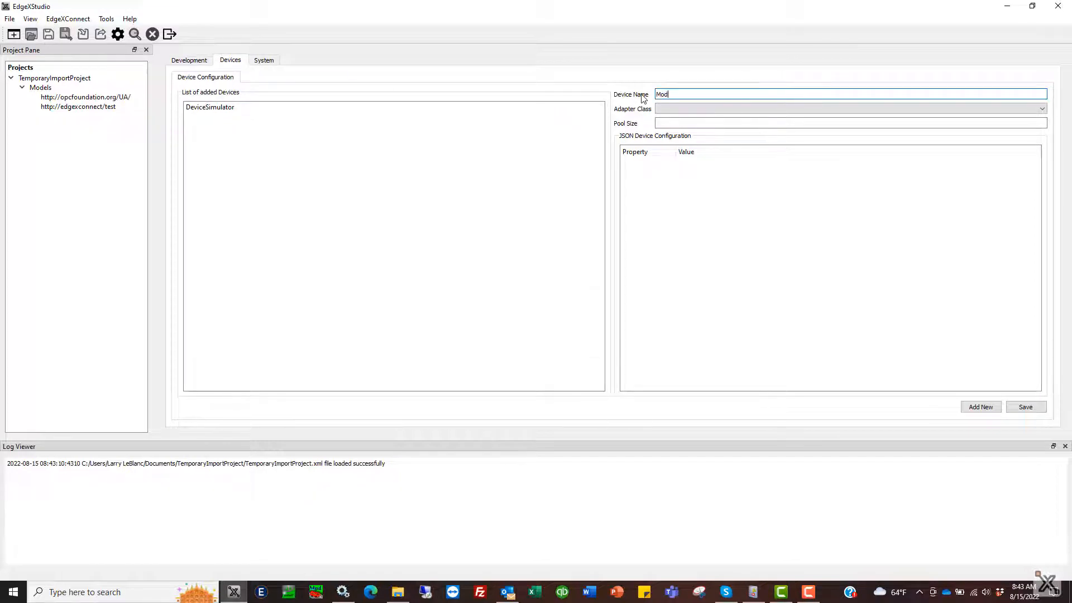
pyautogui.click(676, 109)
pyautogui.click(680, 140)
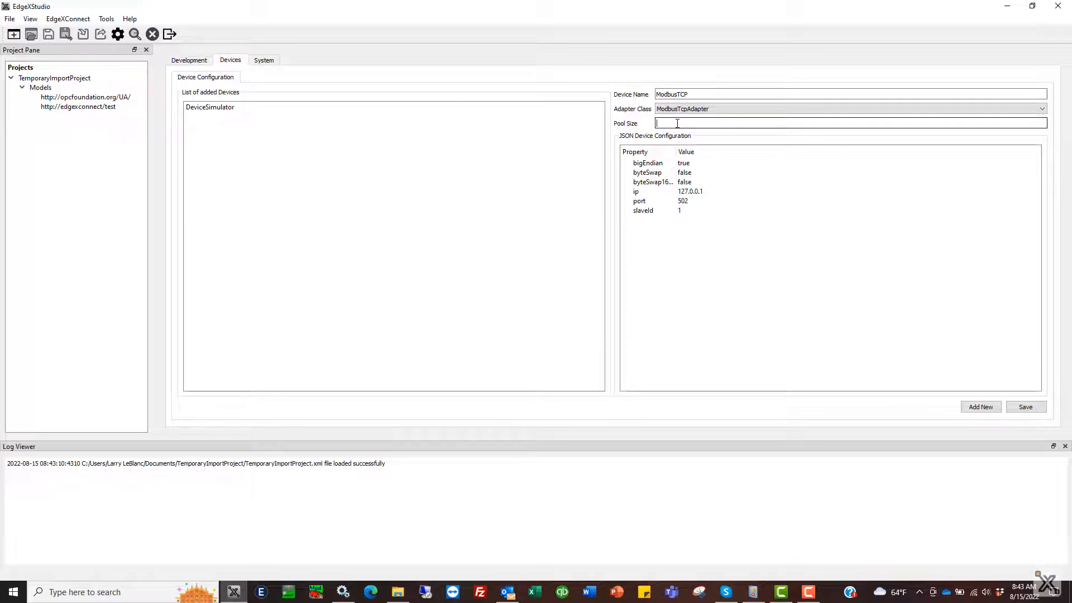
pyautogui.write('5')
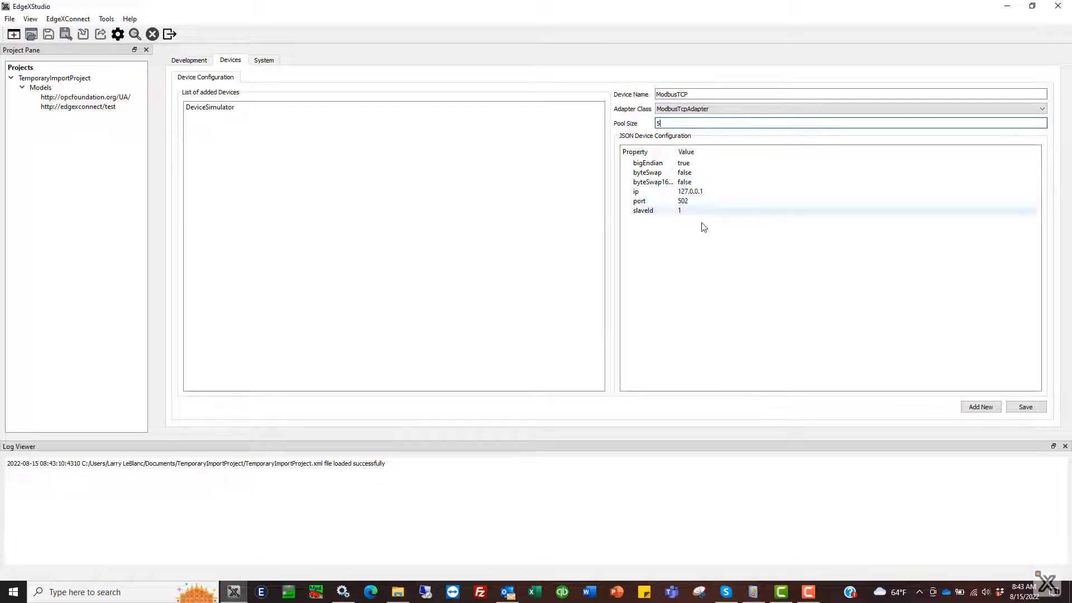
pyautogui.click(700, 192)
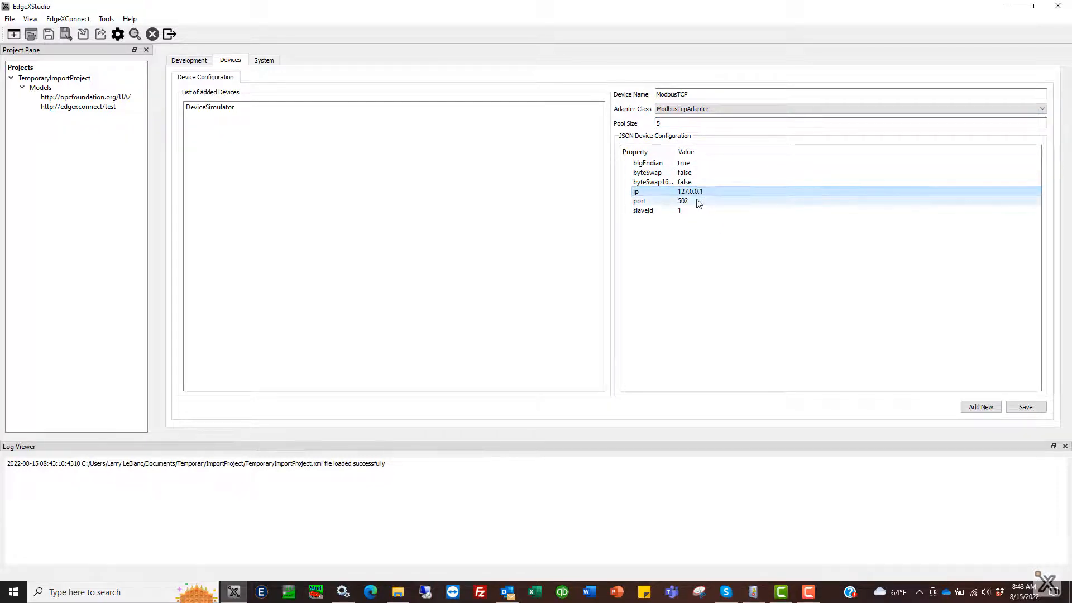
pyautogui.click(698, 203)
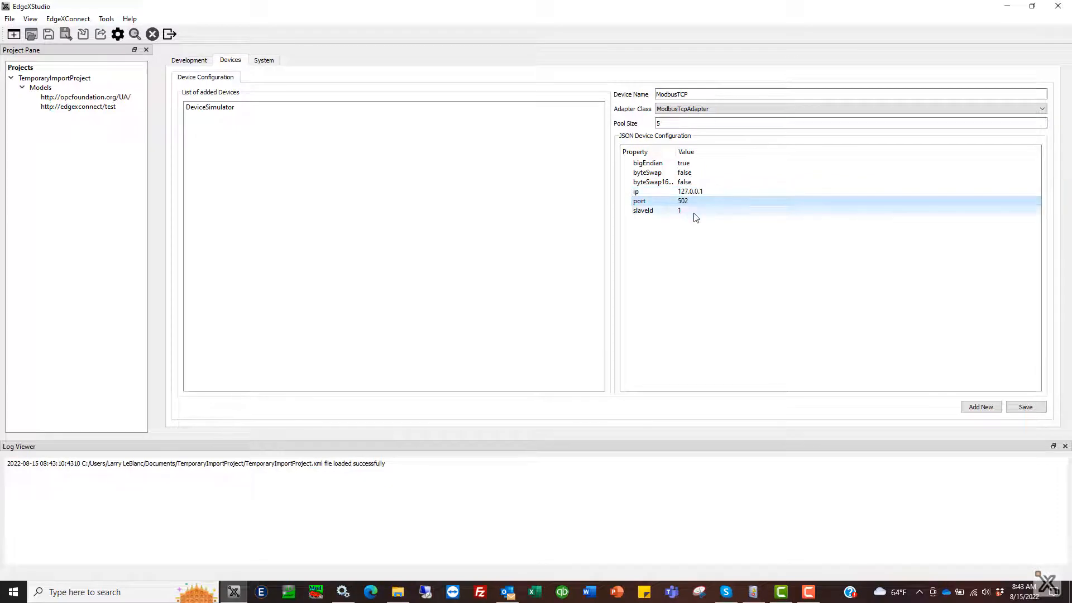
pyautogui.click(695, 212)
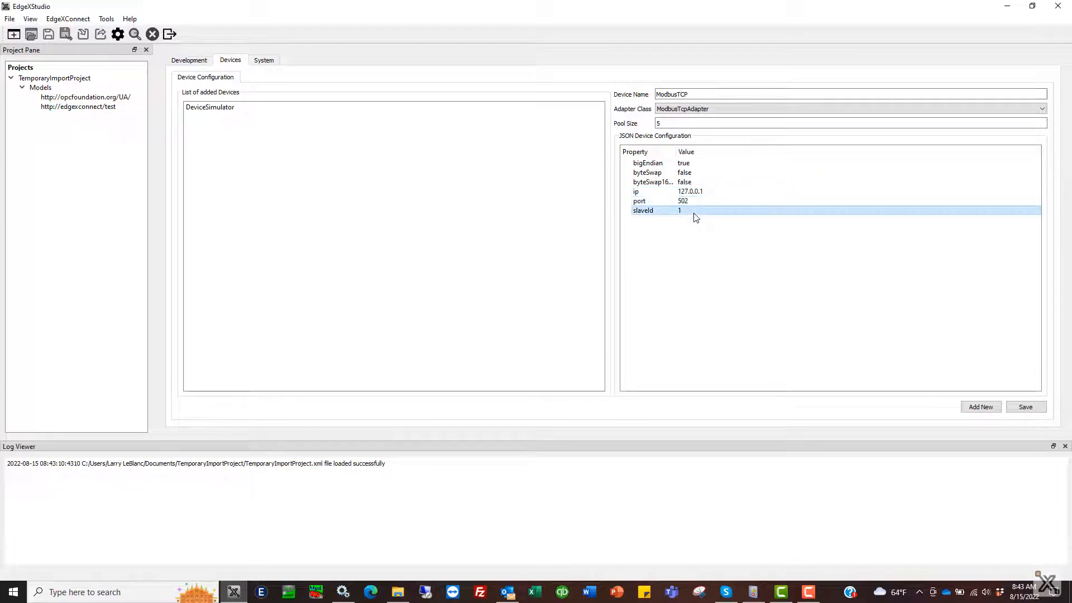
pyautogui.click(1029, 408)
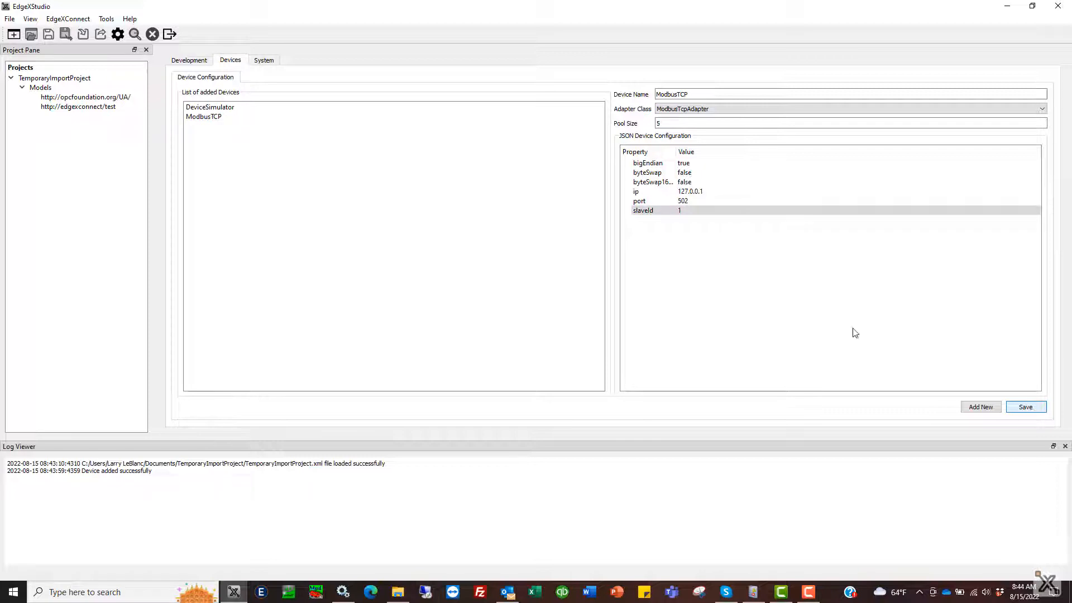
pyautogui.click(217, 118)
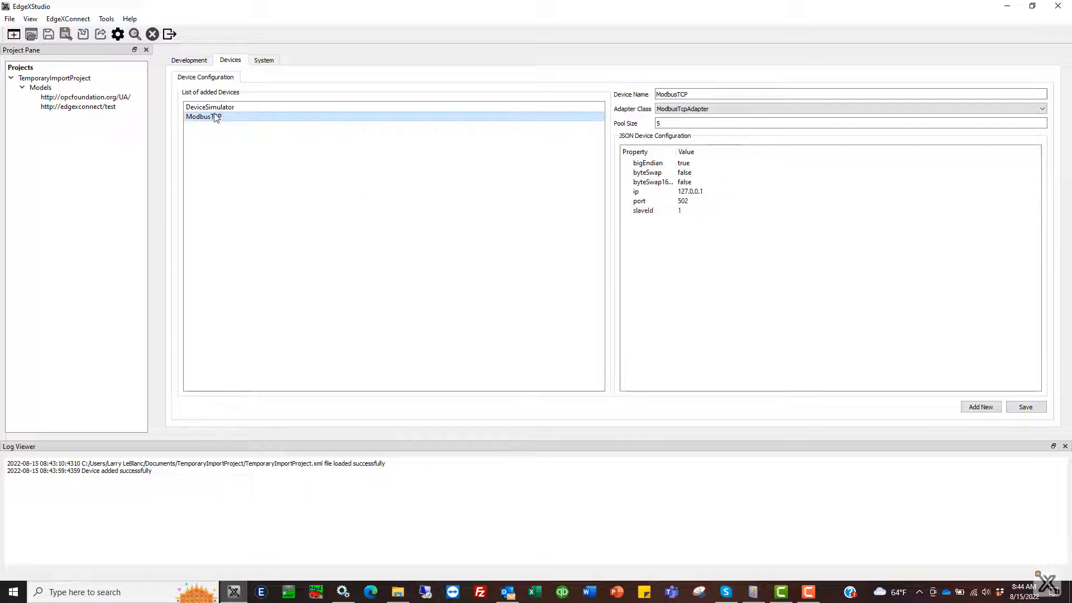
pyautogui.click(189, 60)
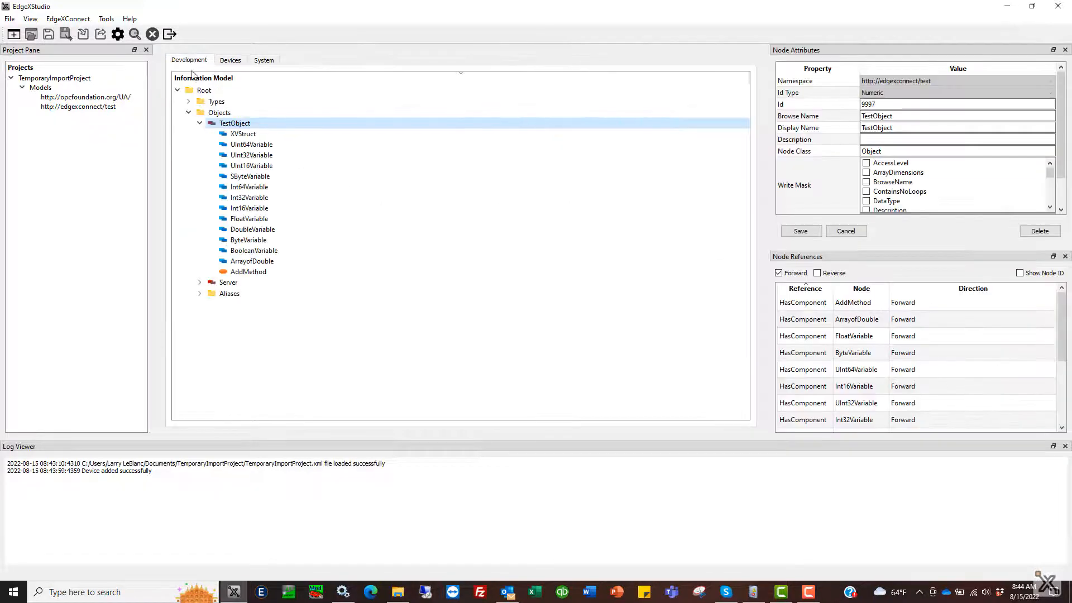
pyautogui.rightClick(237, 127)
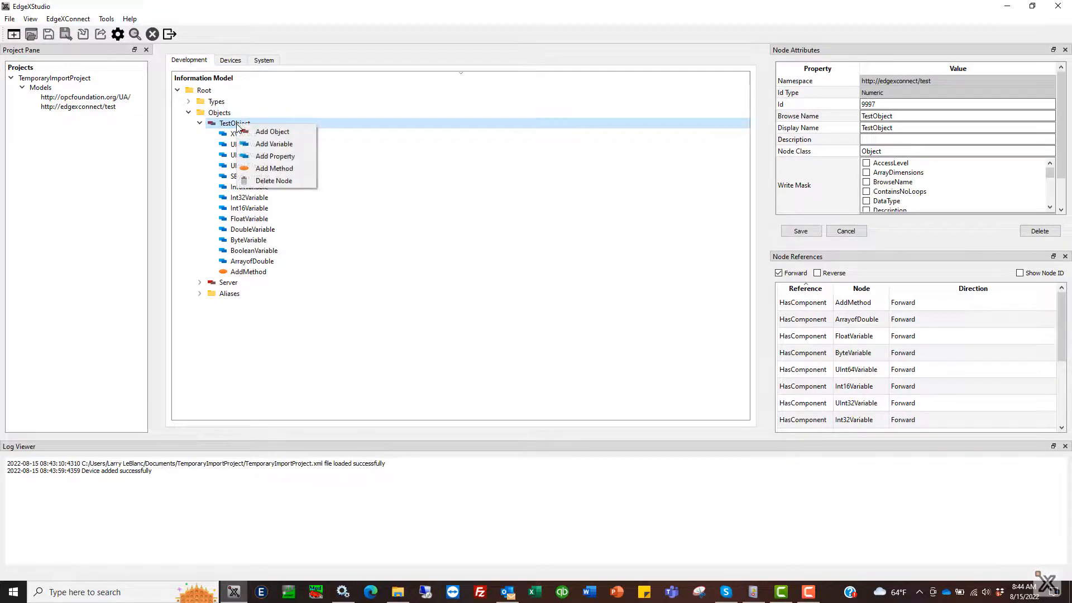
pyautogui.click(262, 144)
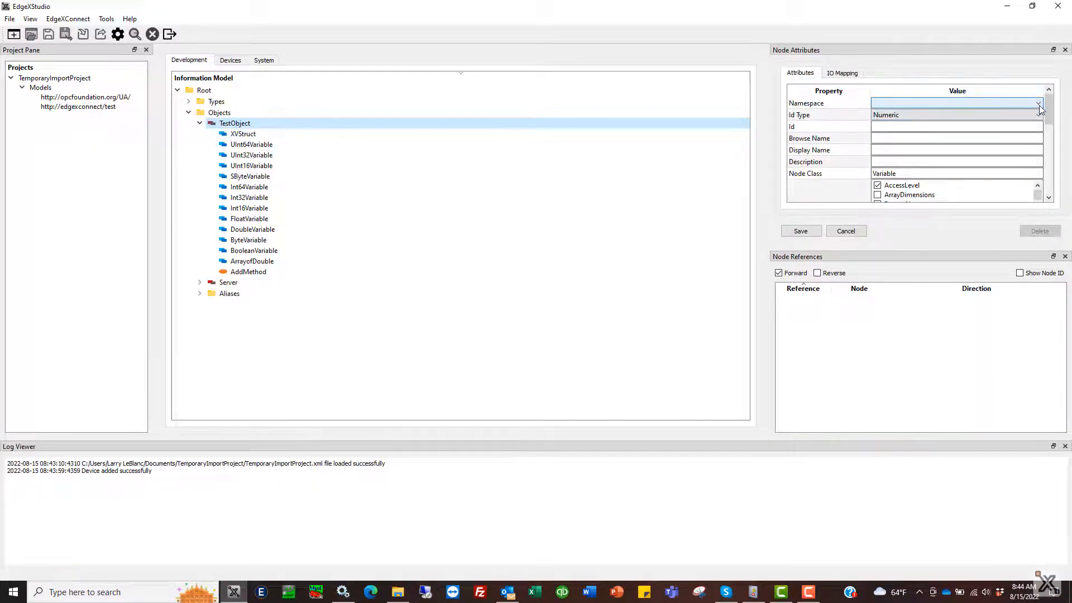
pyautogui.click(1037, 103)
pyautogui.click(942, 120)
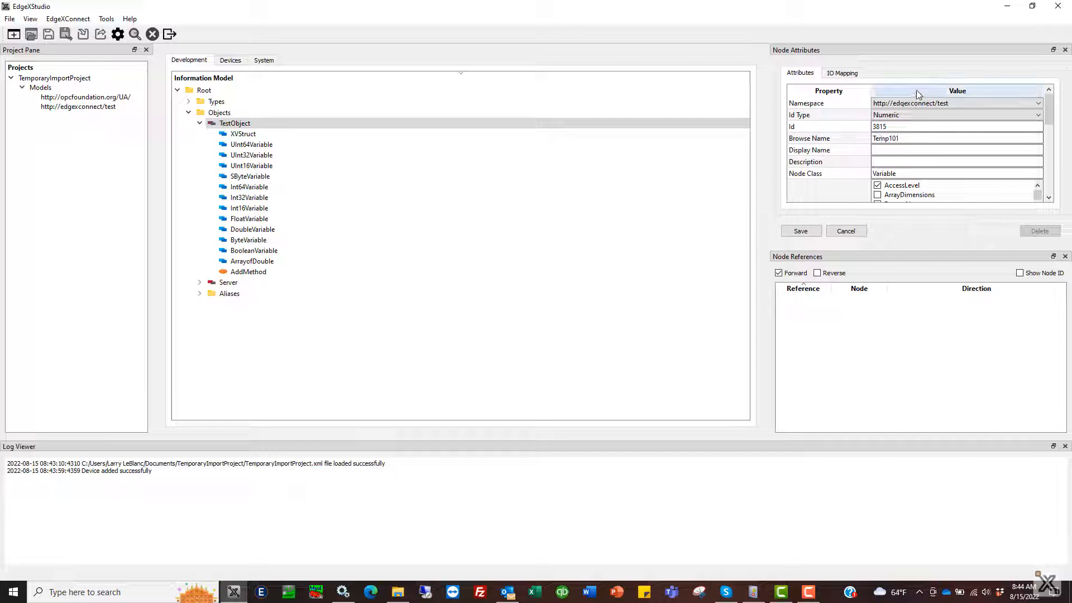
pyautogui.moveTo(911, 138); pyautogui.dragTo(873, 141)
pyautogui.hotkey('ctrl', 'c')
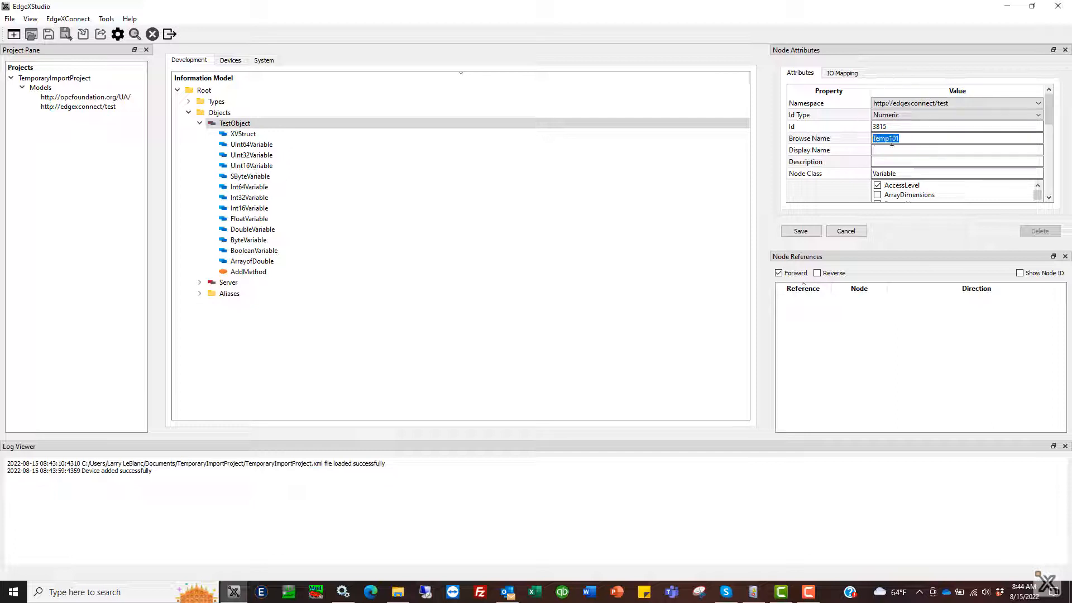
pyautogui.click(918, 149)
pyautogui.hotkey('ctrl', 'v')
pyautogui.click(912, 163)
pyautogui.hotkey('ctrl', 'v')
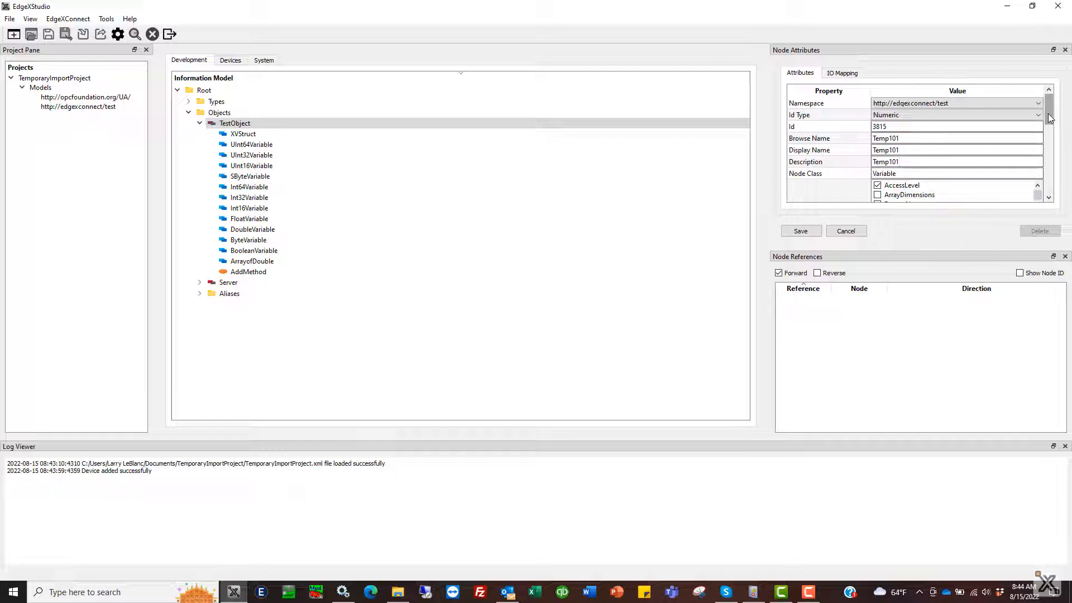
# Step: Hide the Node References pane so all the new variable's attributes are shown
pyautogui.scroll(-2, 1049, 118)
pyautogui.scroll(2, 1050, 117)
pyautogui.click(30, 18)
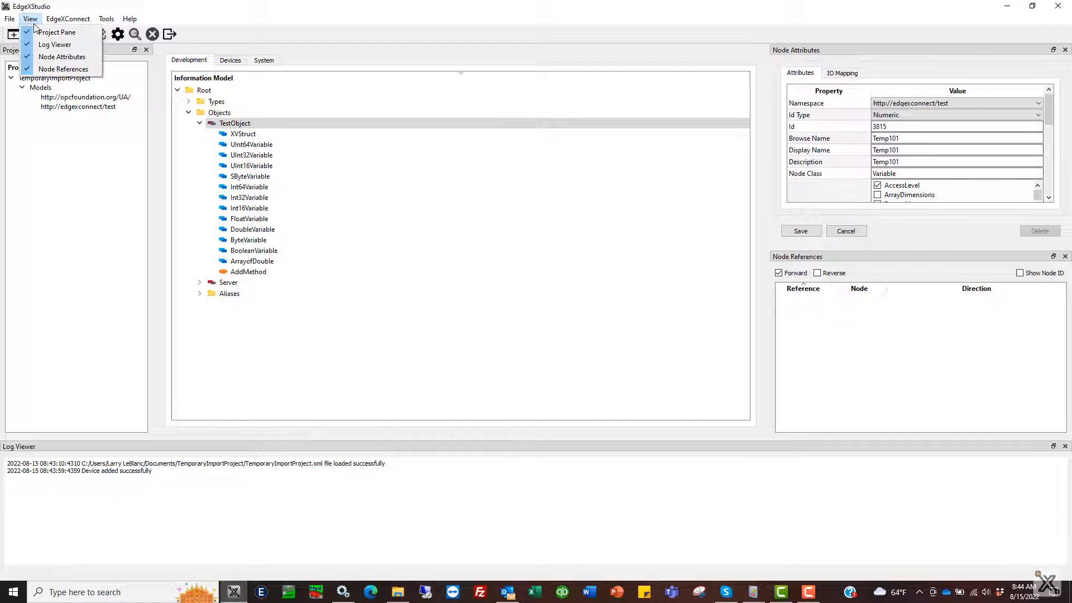
pyautogui.click(58, 69)
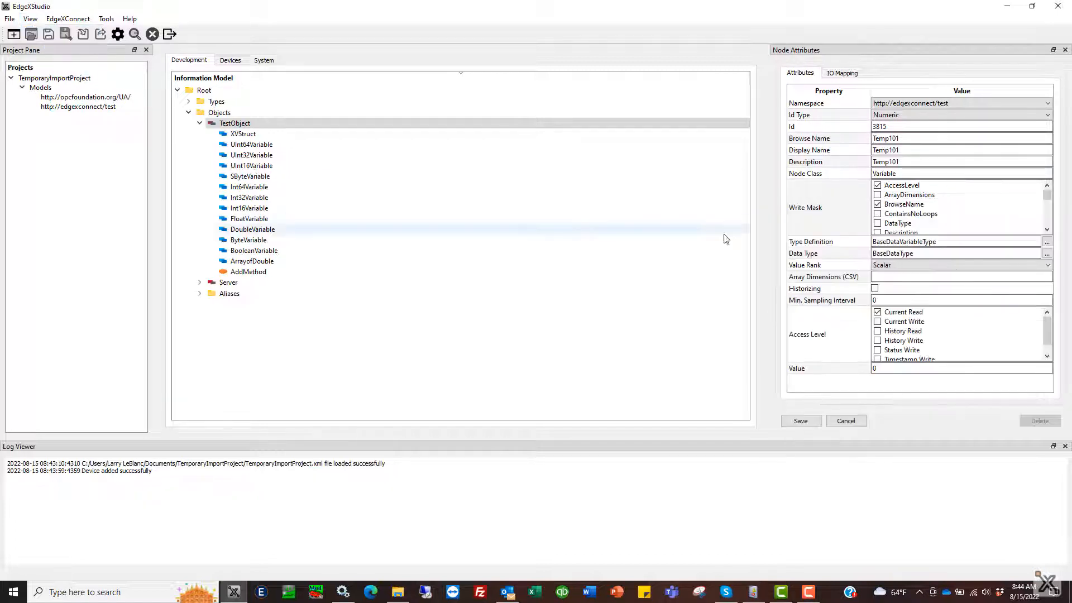
# Step: Set the Temp101 variable's data type to Int16 and save the node
pyautogui.click(1047, 253)
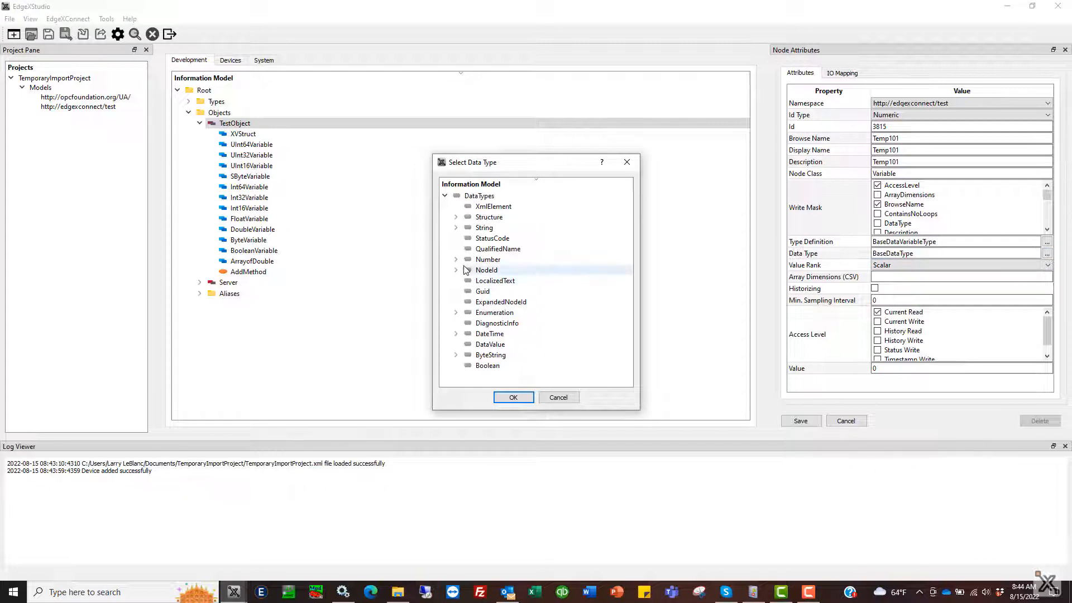
pyautogui.click(455, 259)
pyautogui.click(467, 280)
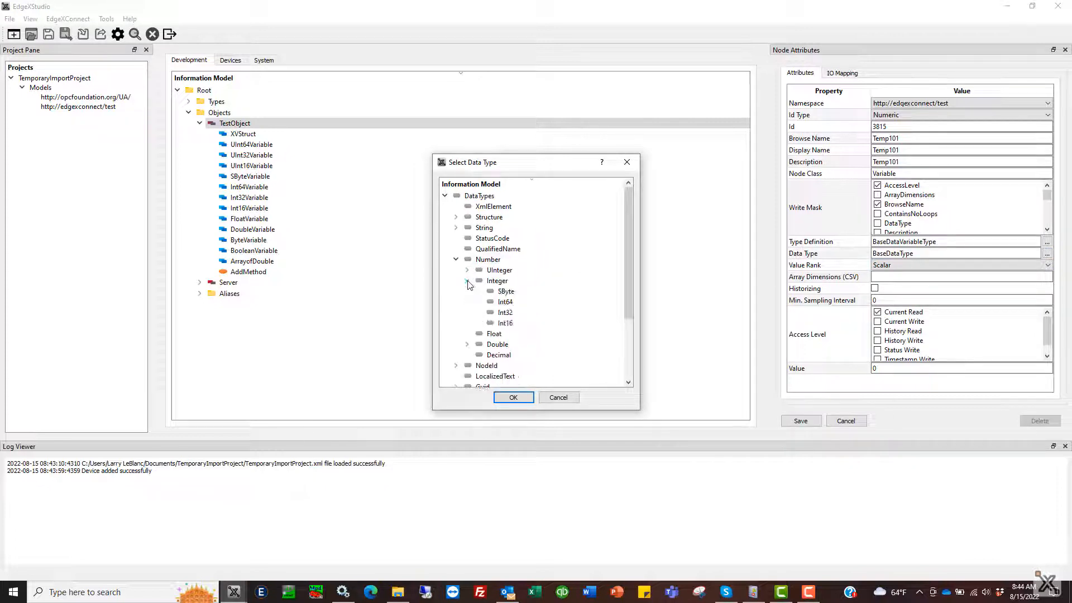
pyautogui.click(504, 323)
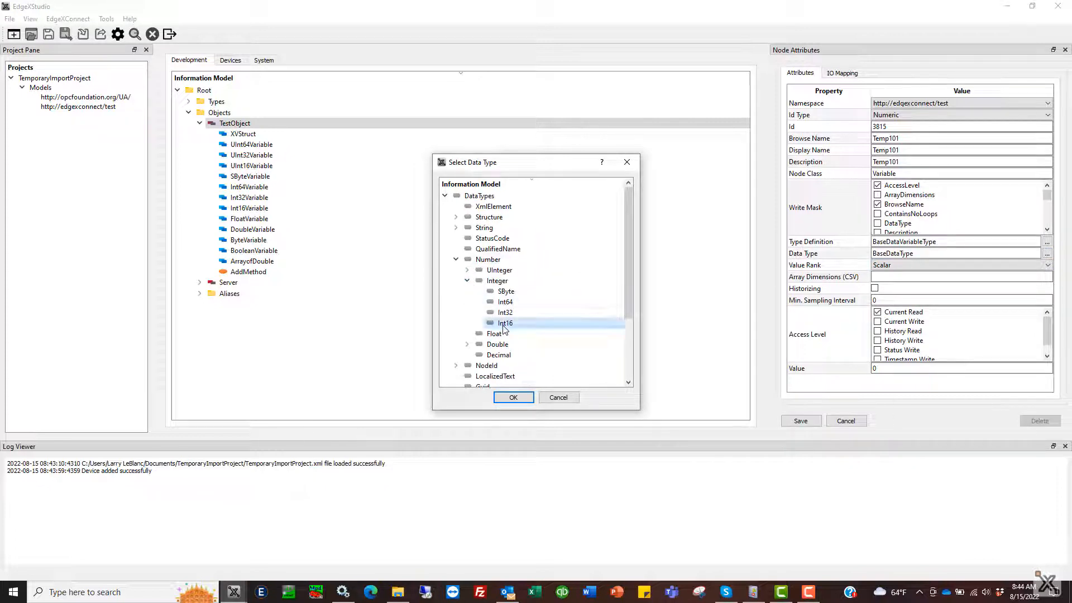
pyautogui.click(514, 397)
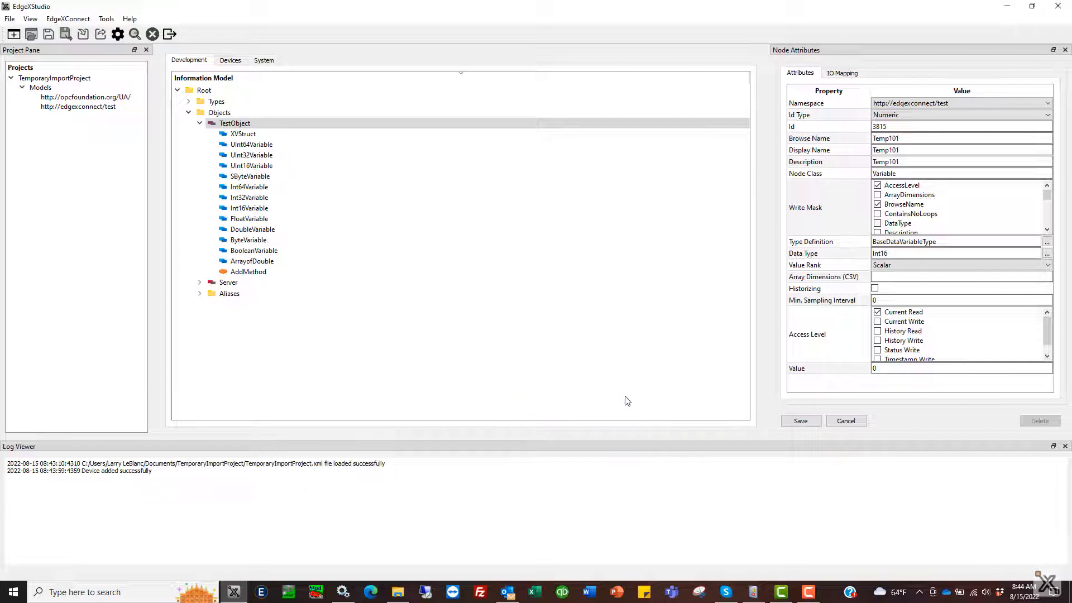
pyautogui.click(815, 426)
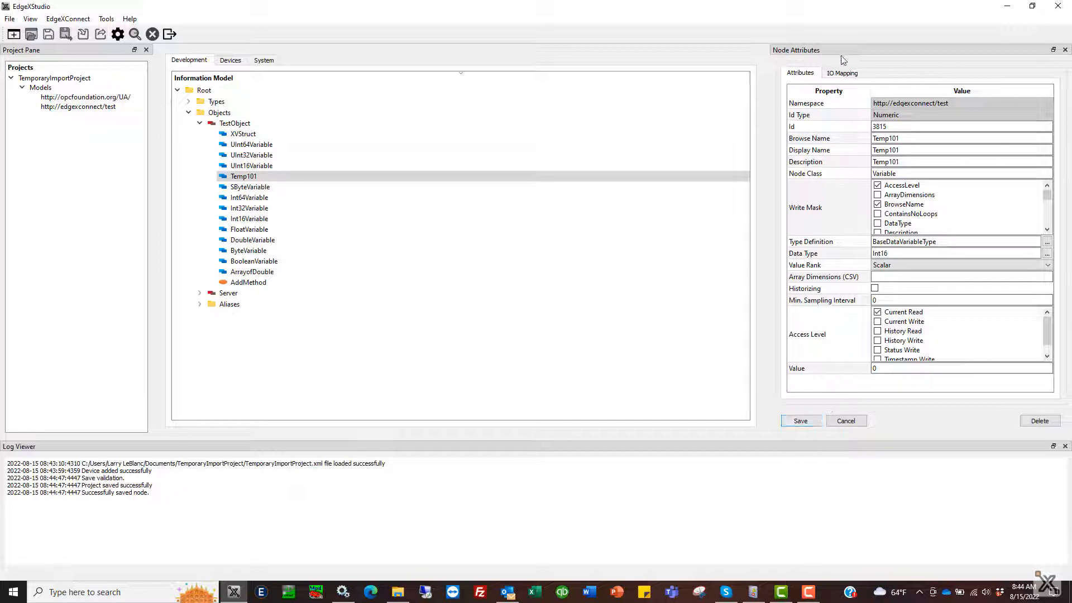
# Step: Map Temp101 to the ModbusTCP device with an analog value attribute type and save it
pyautogui.click(847, 74)
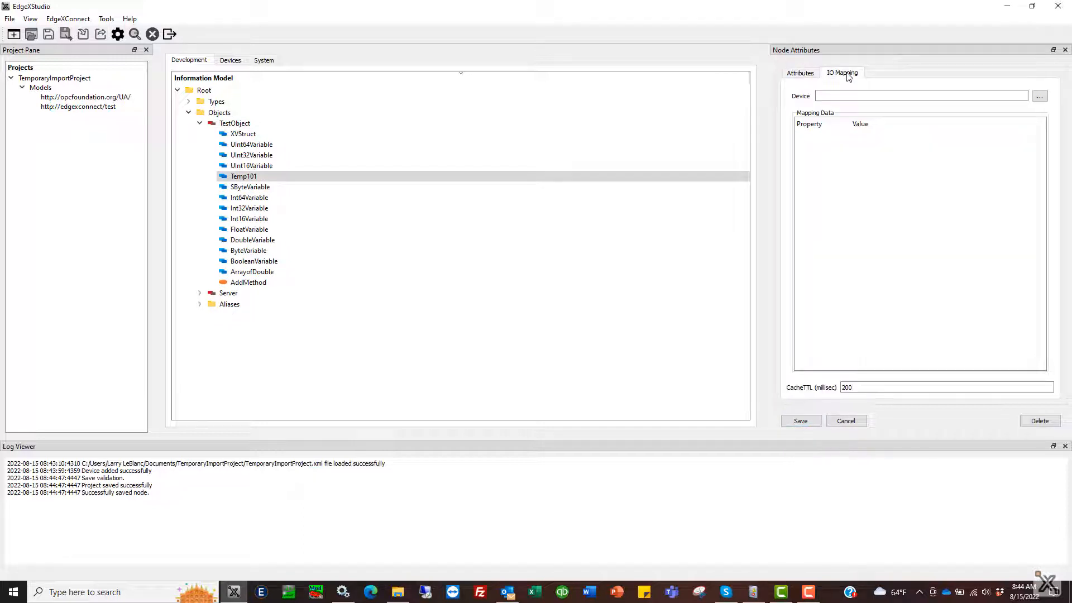
pyautogui.click(1039, 96)
pyautogui.click(463, 259)
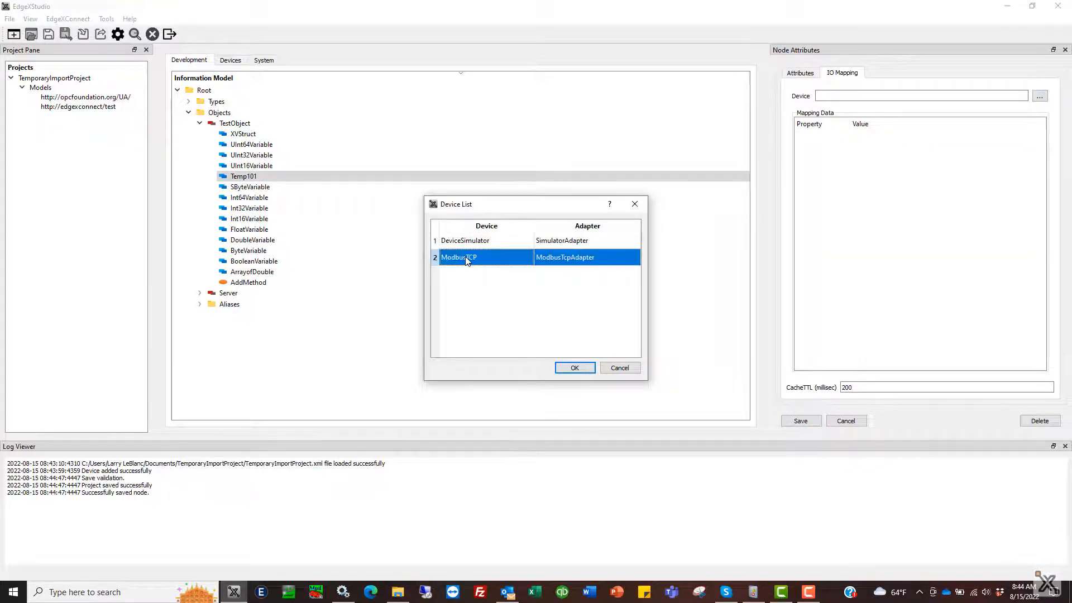
pyautogui.click(585, 367)
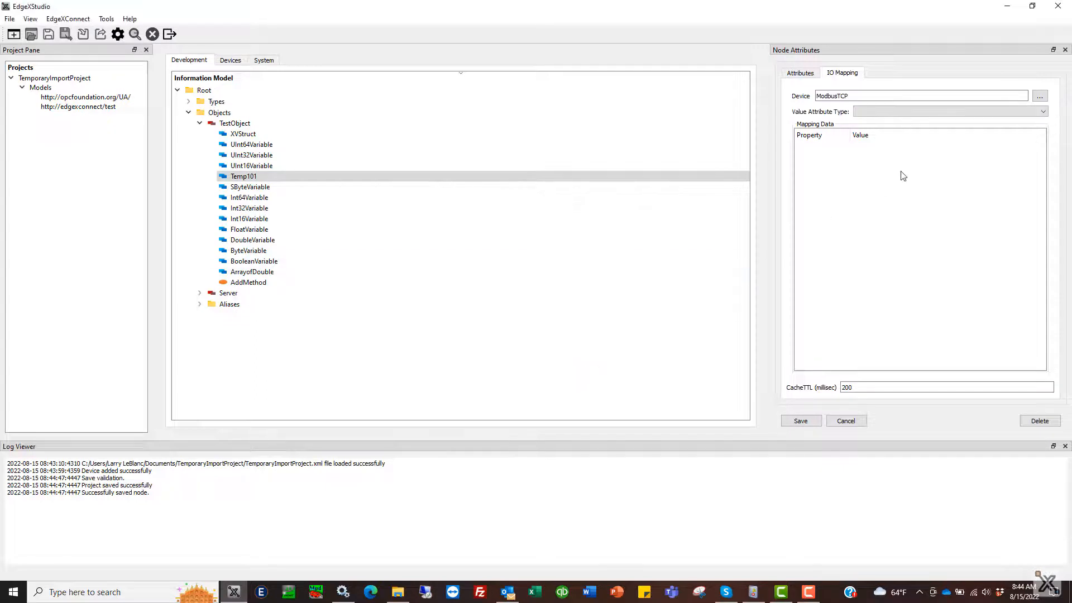
pyautogui.click(1042, 112)
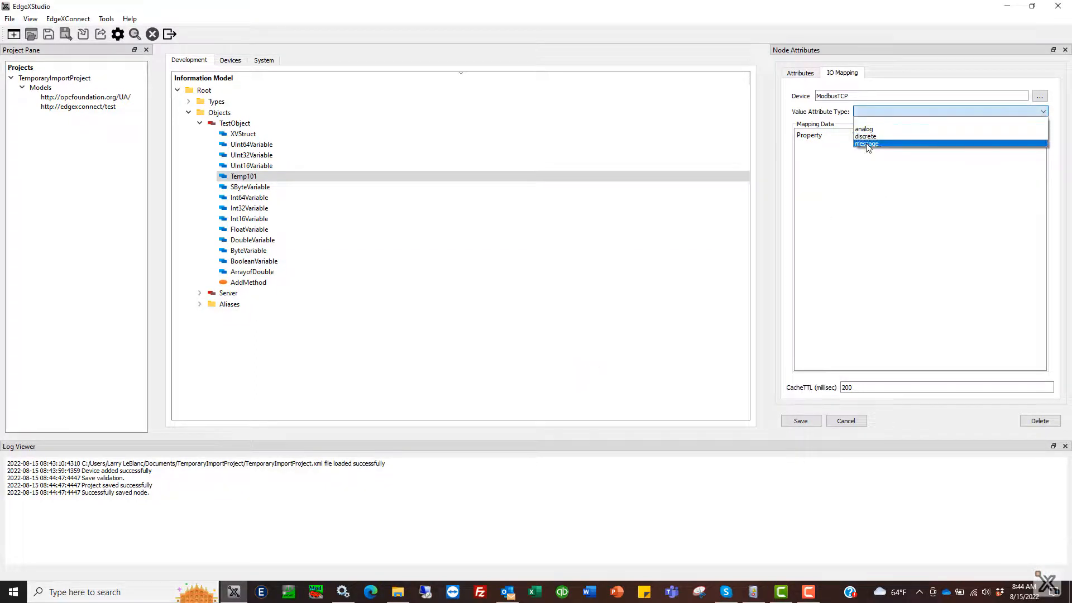
pyautogui.click(876, 138)
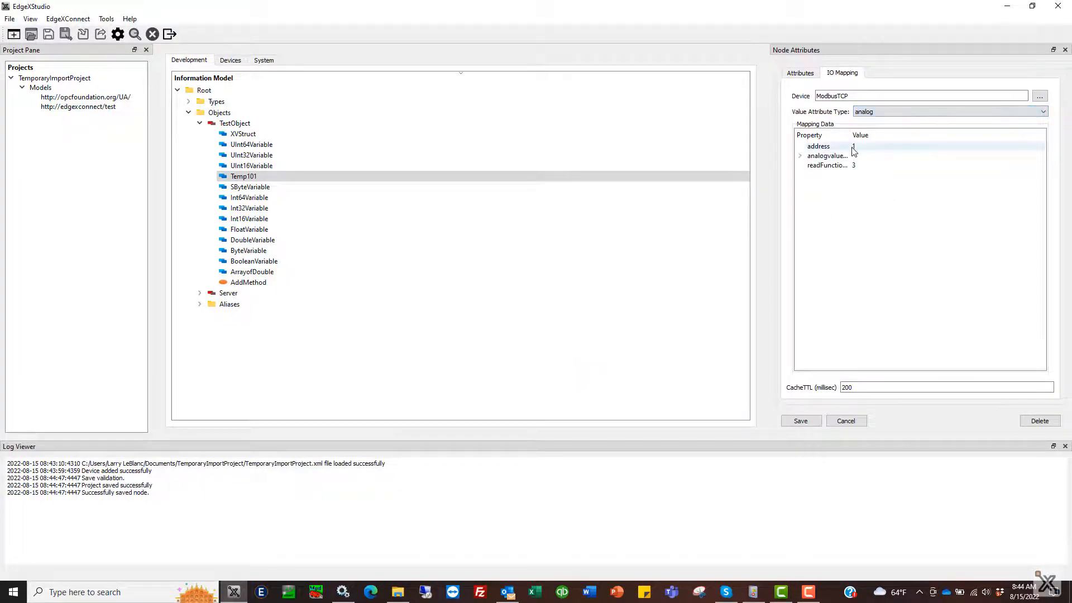
pyautogui.click(801, 422)
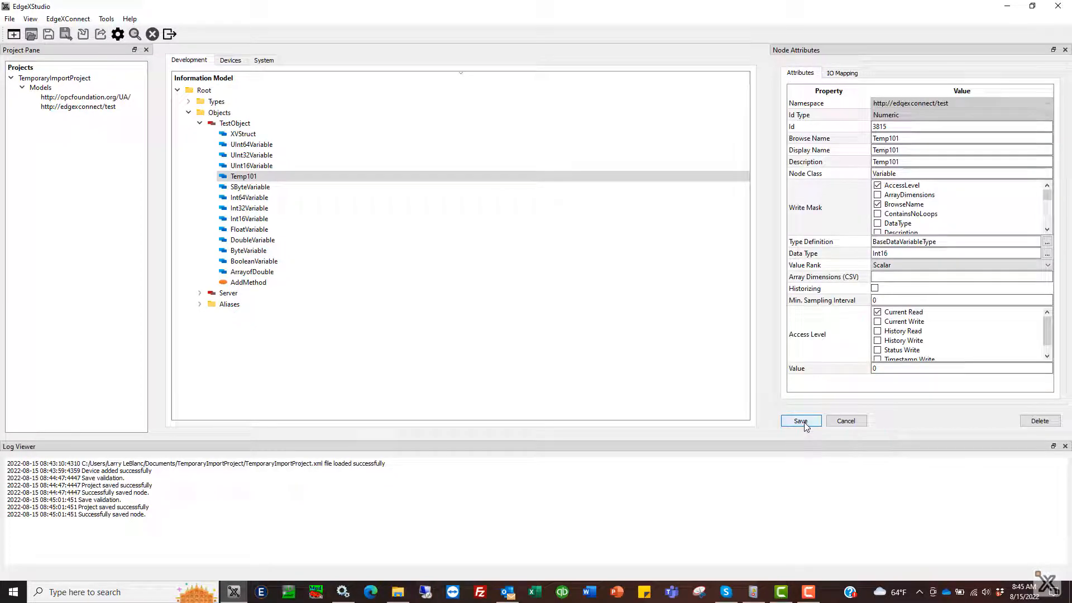
# Step: Deploy the configuration to EdgeXConnect and confirm
pyautogui.click(101, 34)
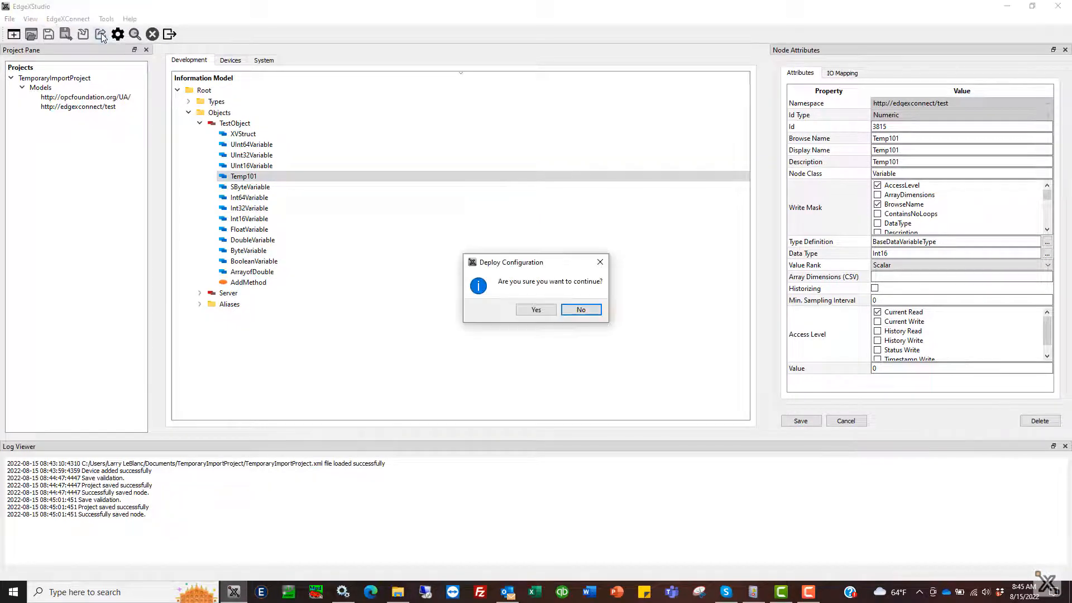
pyautogui.click(534, 309)
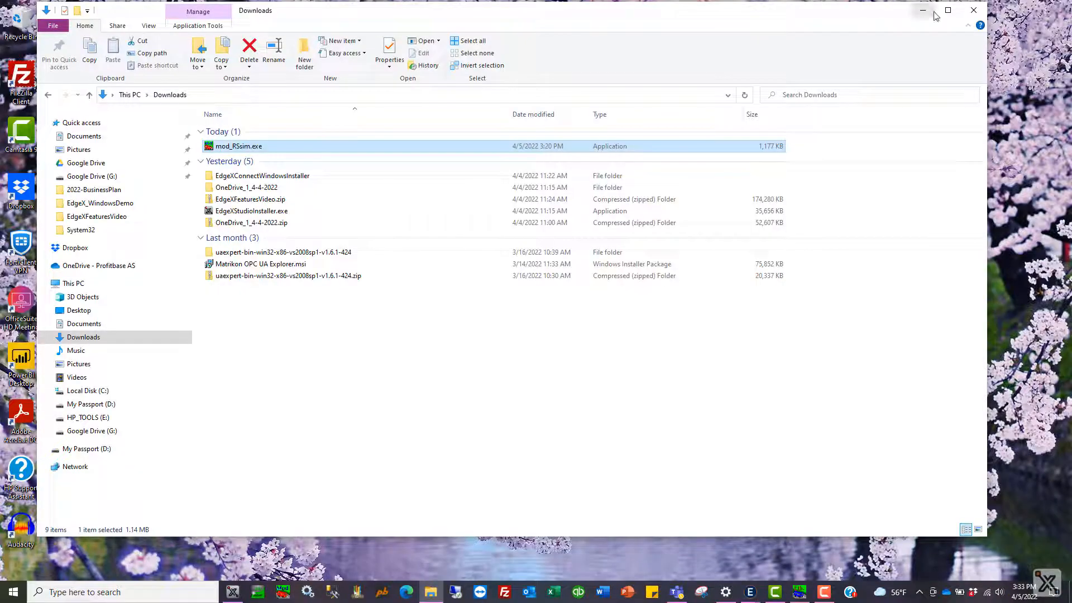
# Step: Switch to Matrikon OPC UA Explorer and reconnect using the recent EdgeXConnect session
pyautogui.click(910, 14)
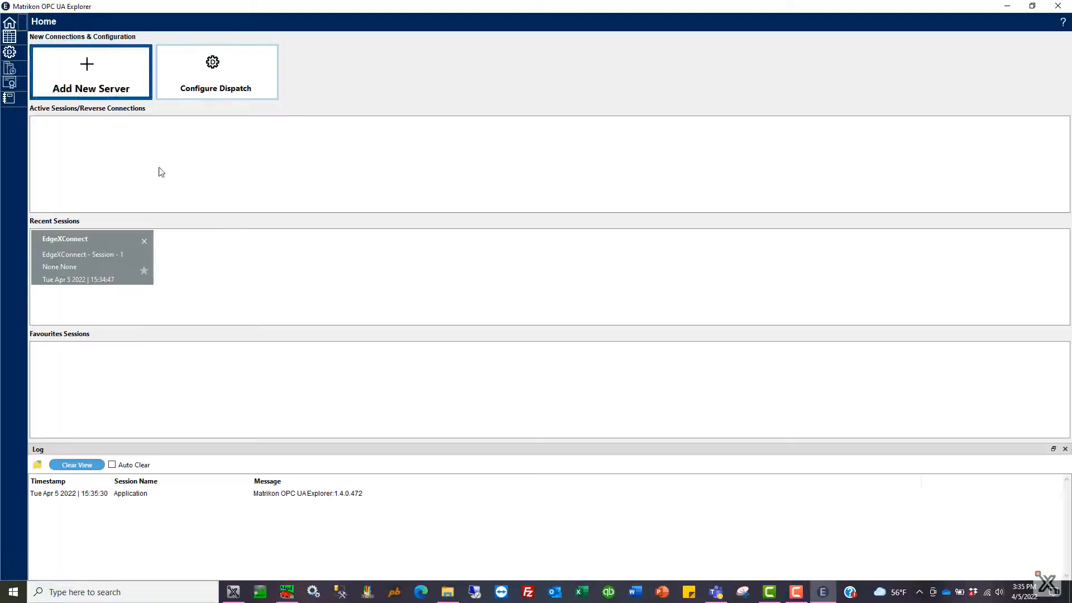
pyautogui.doubleClick(105, 249)
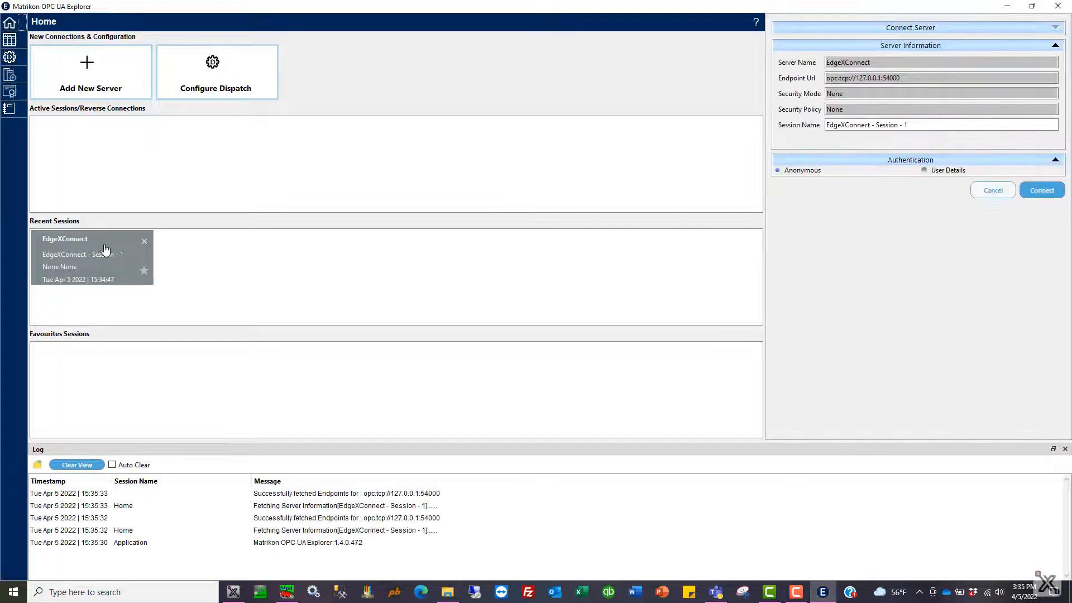
pyautogui.click(1042, 190)
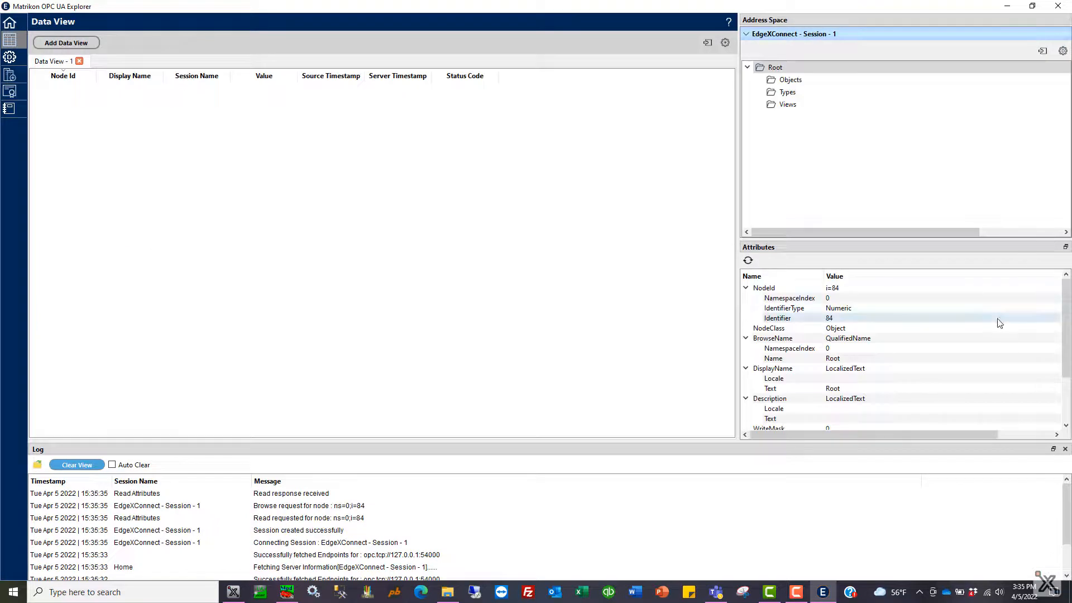
# Step: Expand Objects and TestObject in the address space and drag Temp101 into the data view
pyautogui.doubleClick(793, 81)
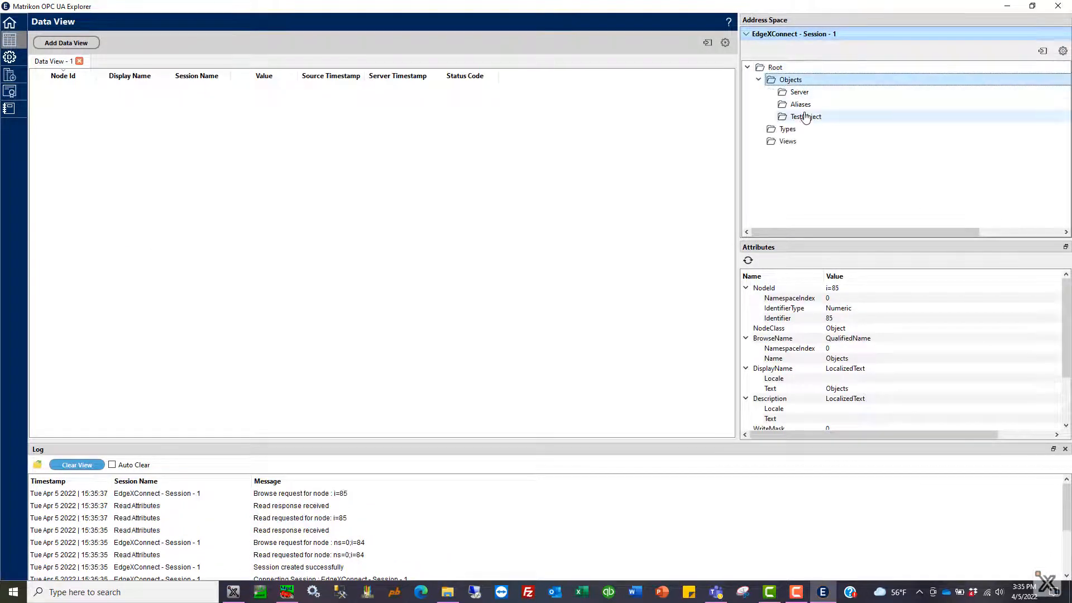
pyautogui.doubleClick(806, 117)
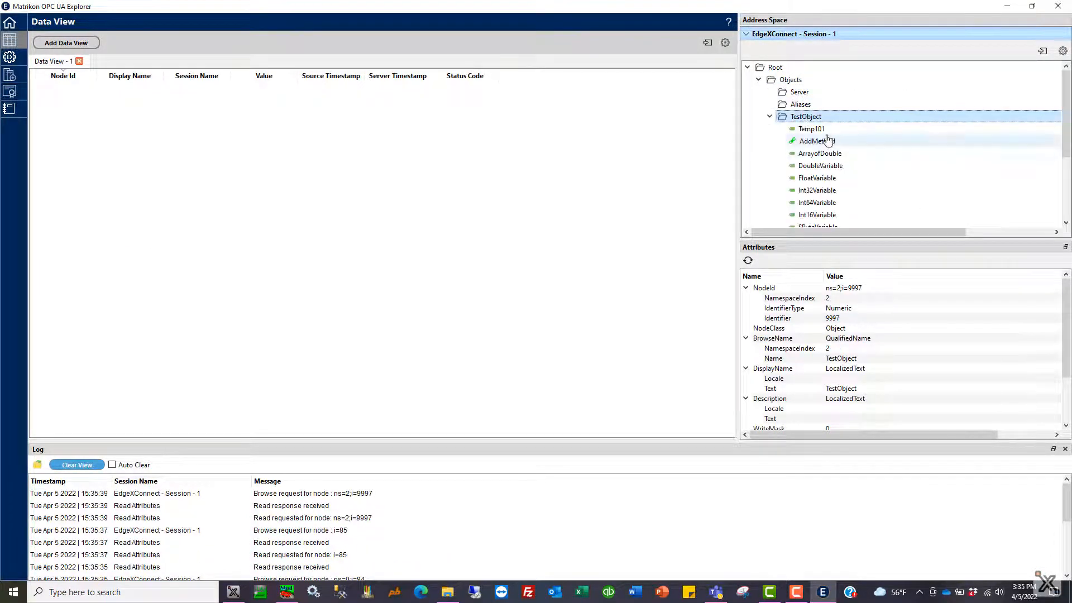
pyautogui.moveTo(811, 133); pyautogui.dragTo(281, 172)
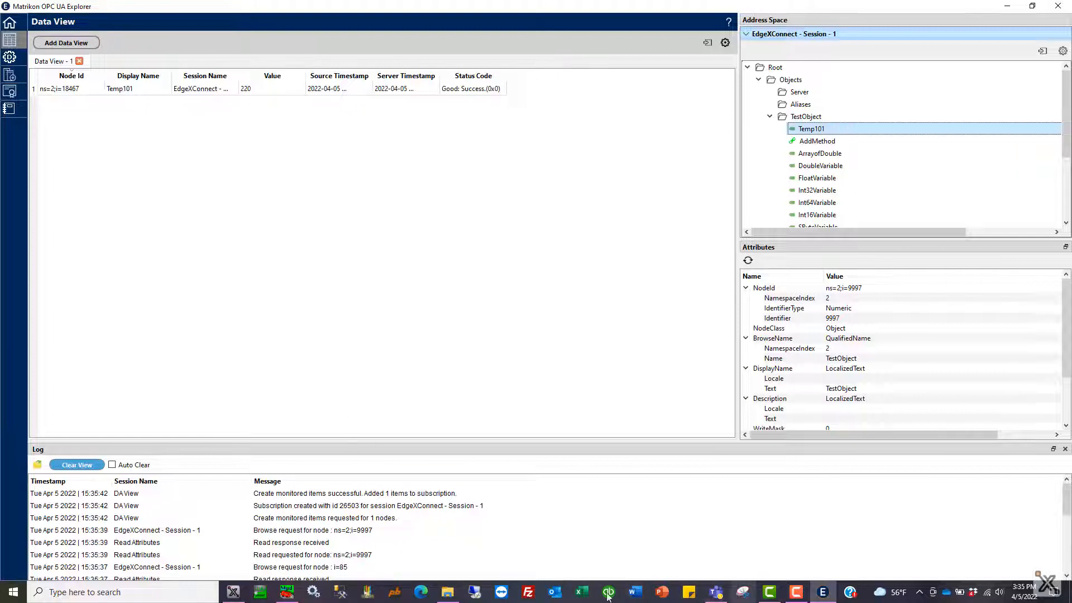
# Step: Open the Modbus simulator, set holding register 40001 to 5000, and close the simulator window
pyautogui.click(292, 586)
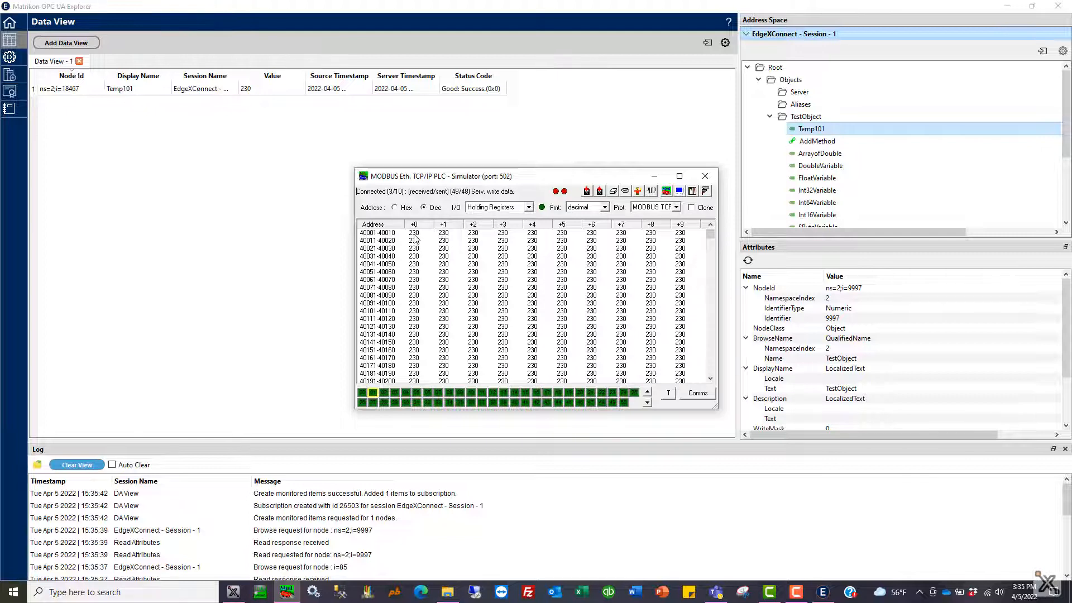
pyautogui.doubleClick(415, 233)
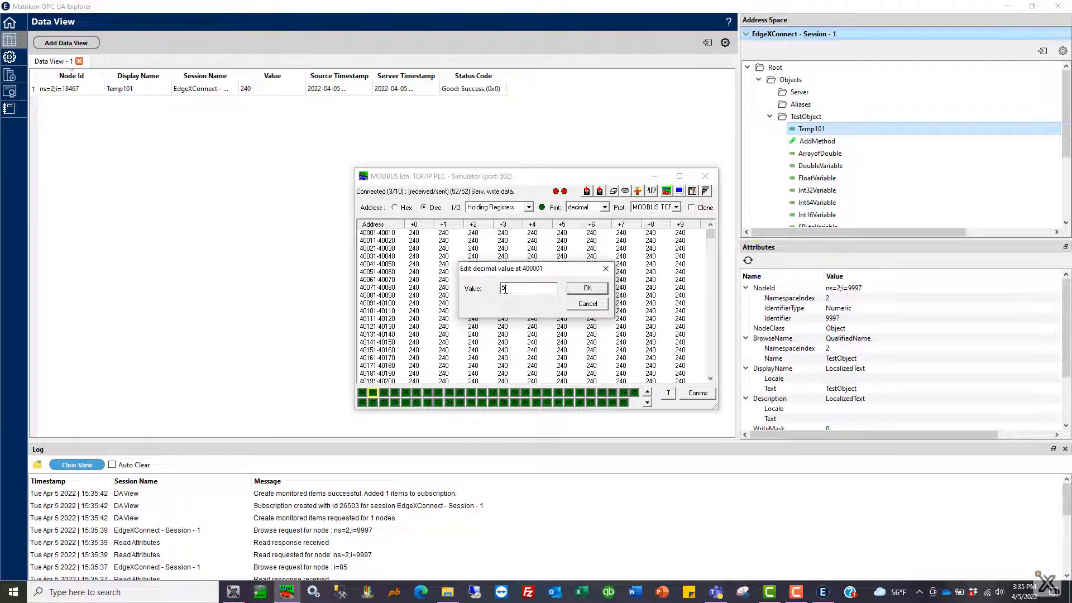
pyautogui.write('5000')
pyautogui.click(592, 288)
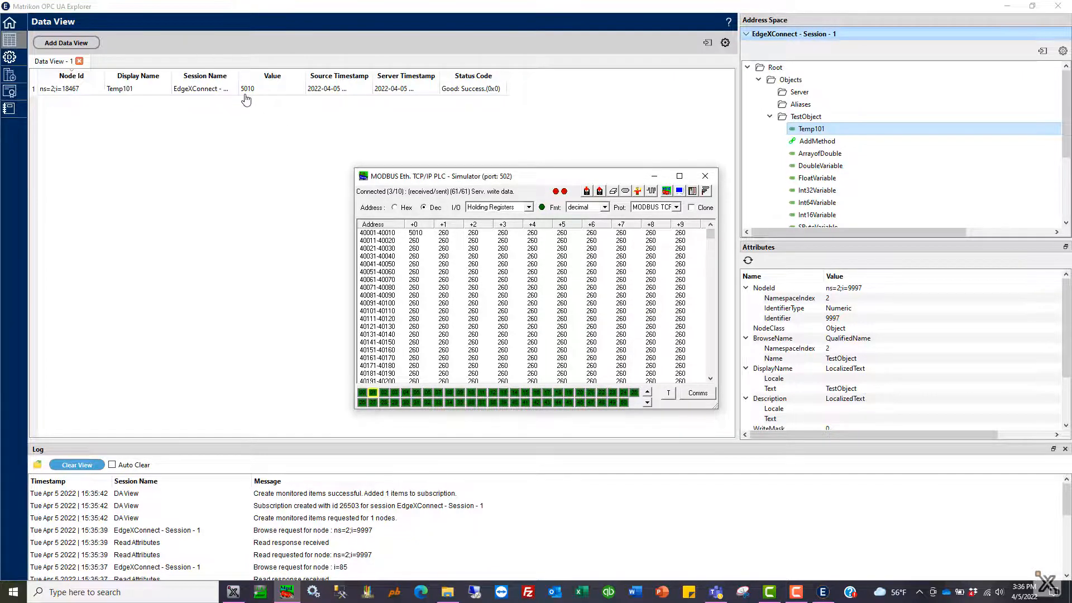
pyautogui.click(705, 177)
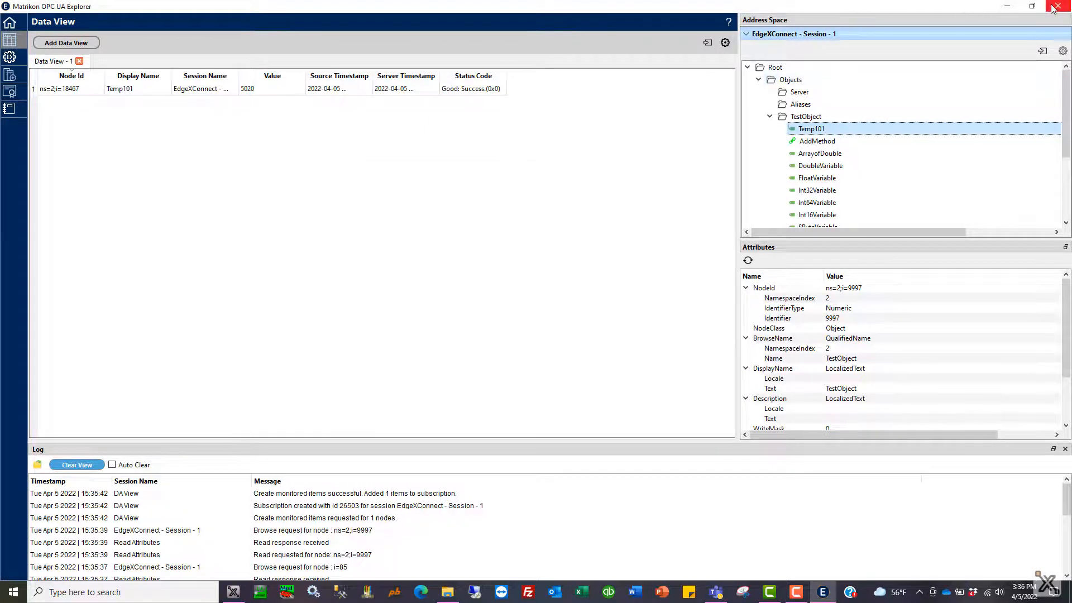